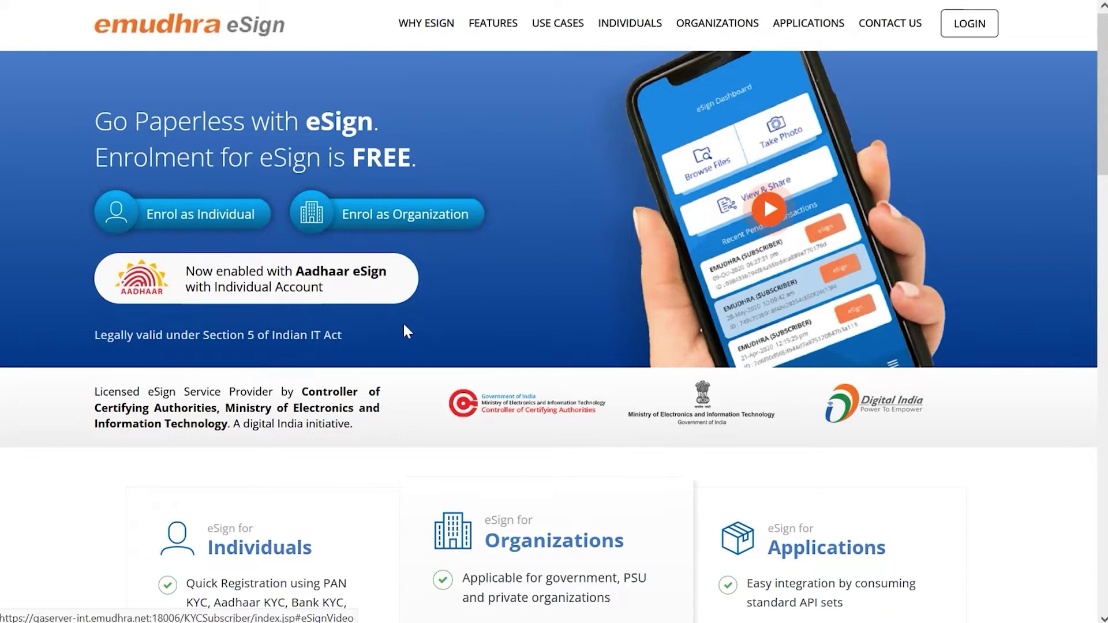
Step: Enrol as an individual with the holder's name, mobile number, email and a login PIN, and create the account
{"action": "left_click", "coordinate": [181, 225]}
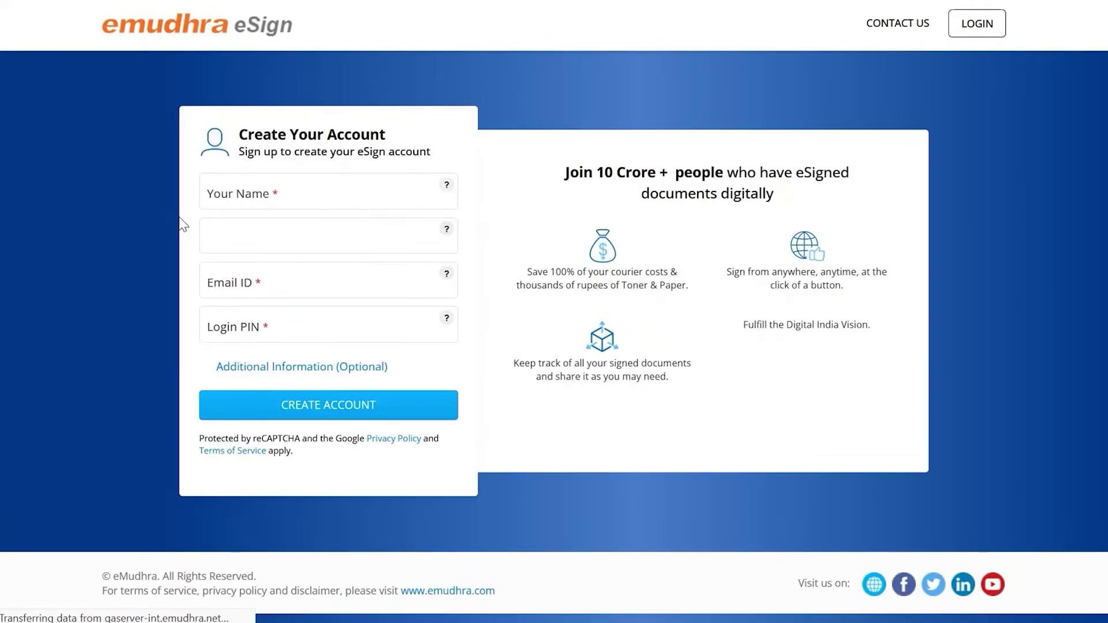
{"action": "left_click", "coordinate": [267, 191]}
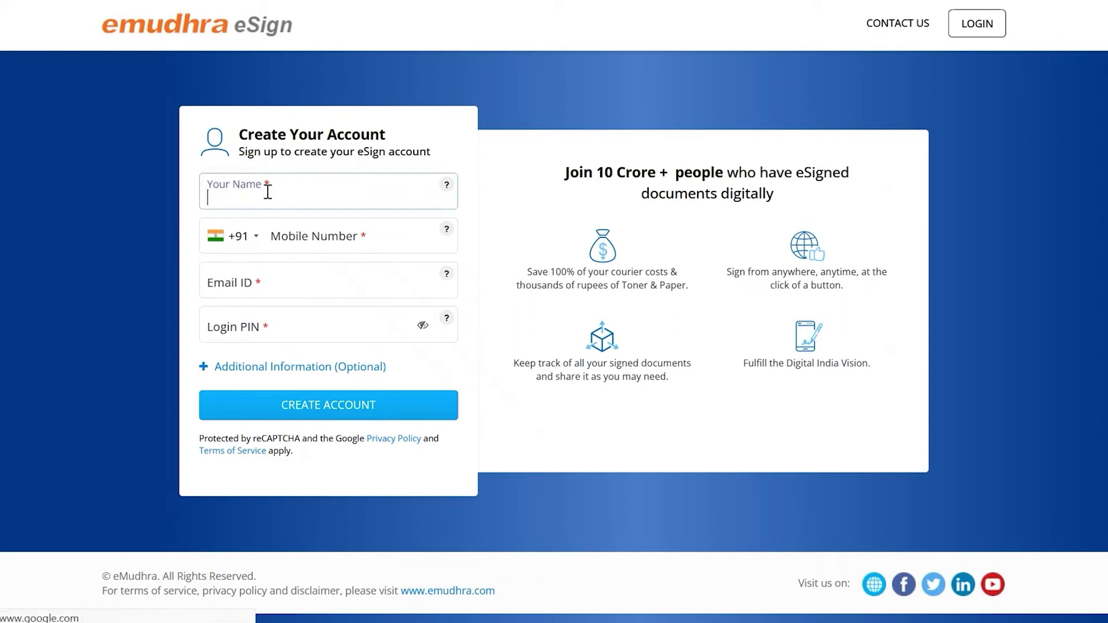
{"action": "type", "text": "Deeepak"}
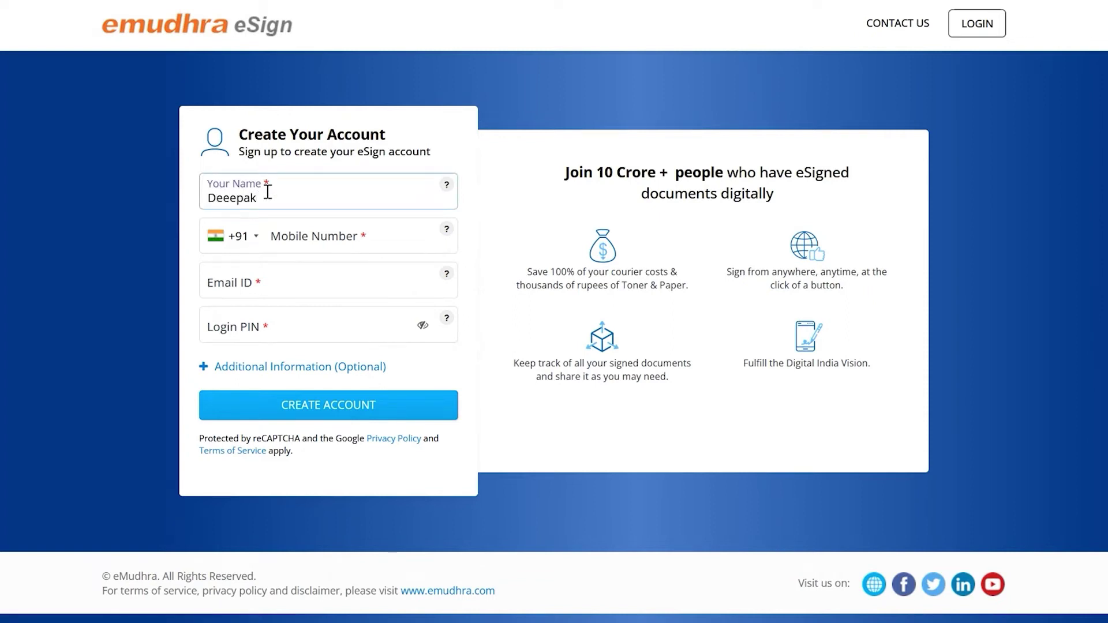
{"action": "left_click", "coordinate": [309, 238]}
{"action": "type", "text": "9999999999"}
{"action": "key", "text": "Tab"}
{"action": "left_click", "coordinate": [282, 332]}
{"action": "type", "text": "123456"}
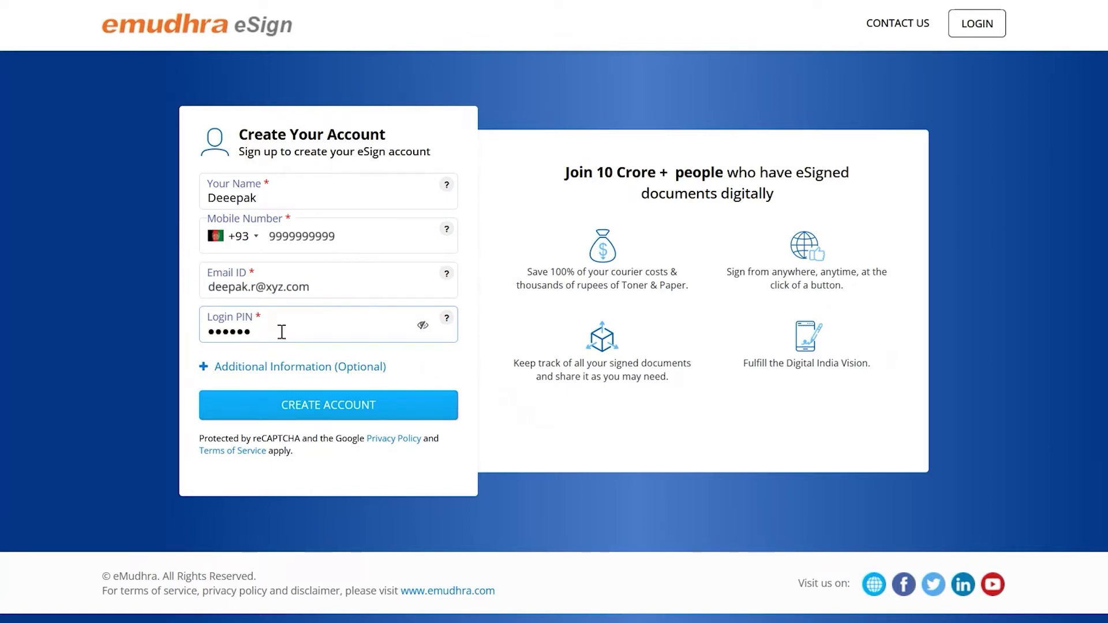
{"action": "left_click", "coordinate": [321, 407]}
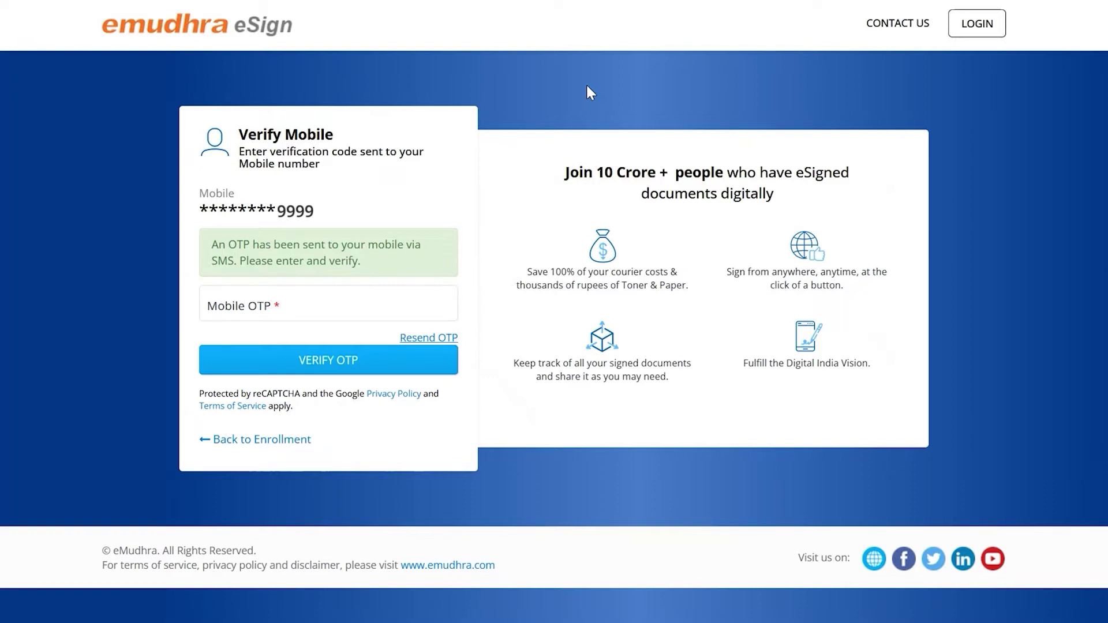
Step: Verify the mobile number with the SMS OTP code
{"action": "left_click", "coordinate": [291, 304]}
{"action": "type", "text": "123"}
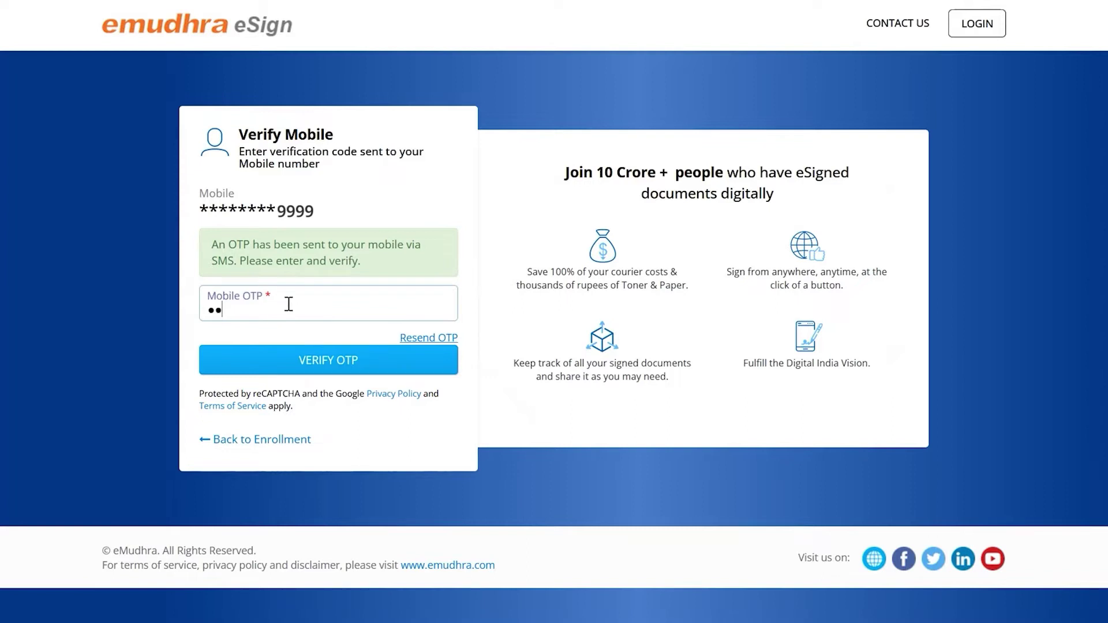
{"action": "type", "text": "4"}
{"action": "left_click", "coordinate": [251, 368]}
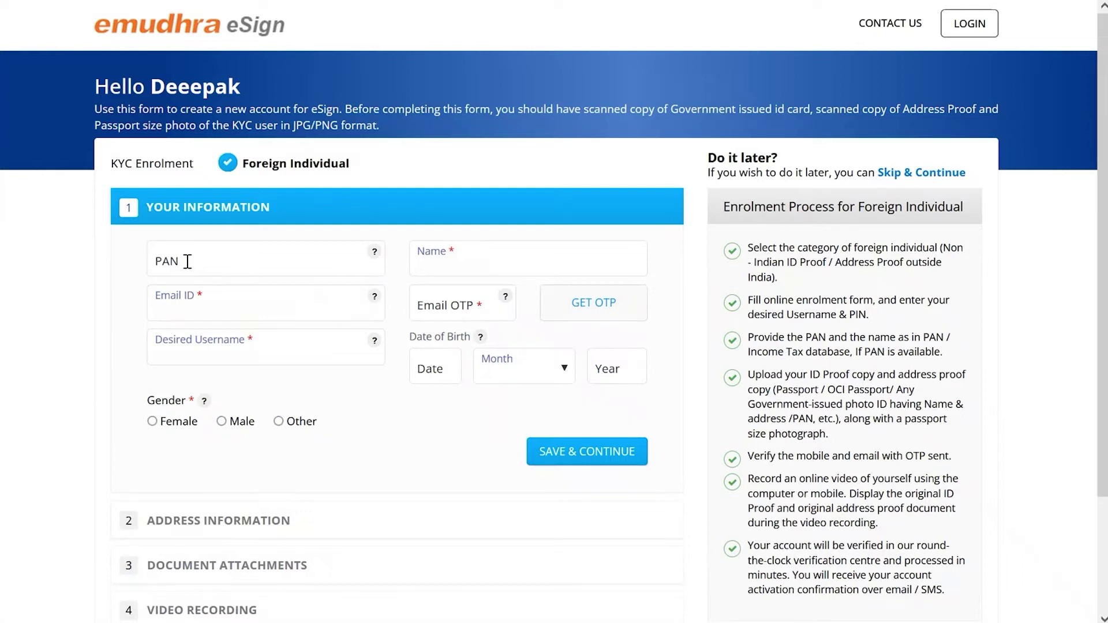
Step: Enter the PAN and verify the email address with the emailed OTP code
{"action": "left_click", "coordinate": [187, 261]}
{"action": "type", "text": "ABCDE1234Z"}
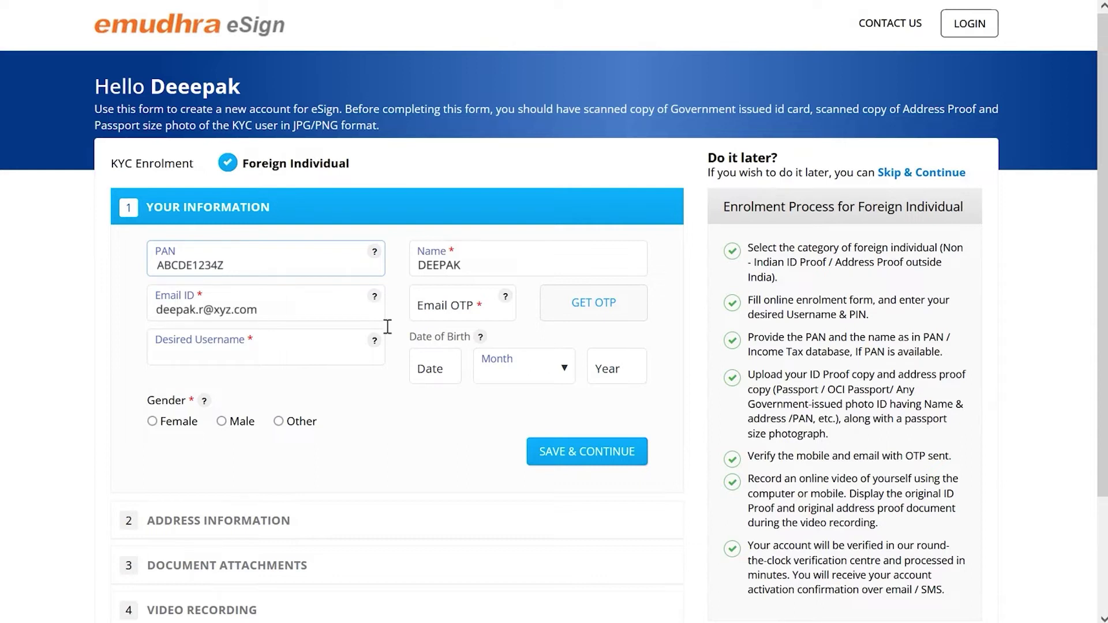
{"action": "left_click", "coordinate": [587, 306]}
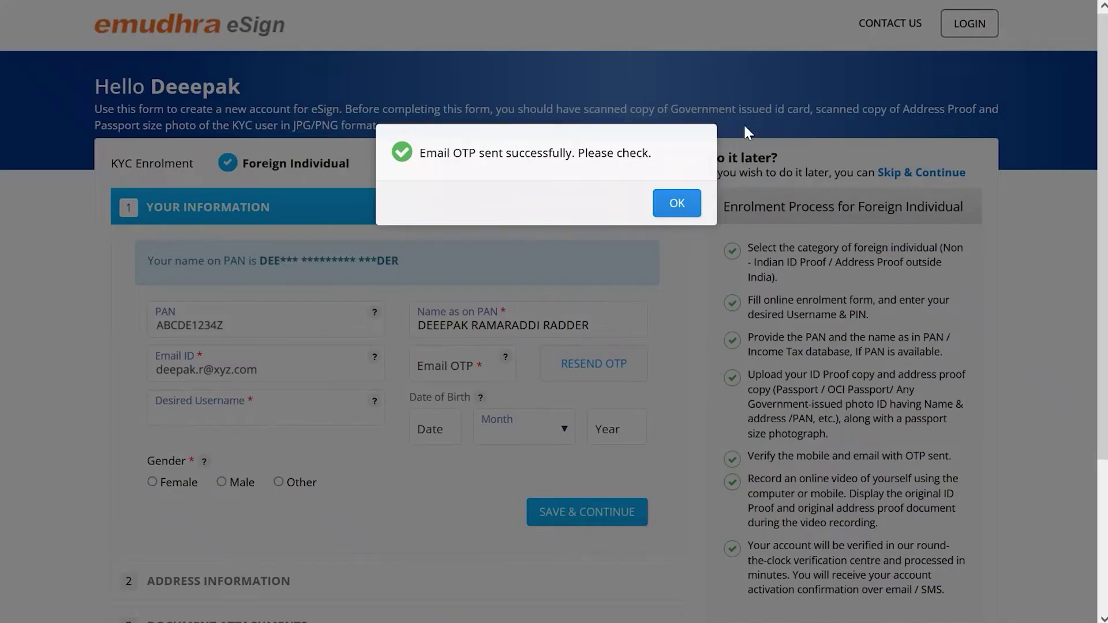
{"action": "left_click", "coordinate": [675, 214]}
{"action": "left_click", "coordinate": [456, 369]}
{"action": "type", "text": "1234"}
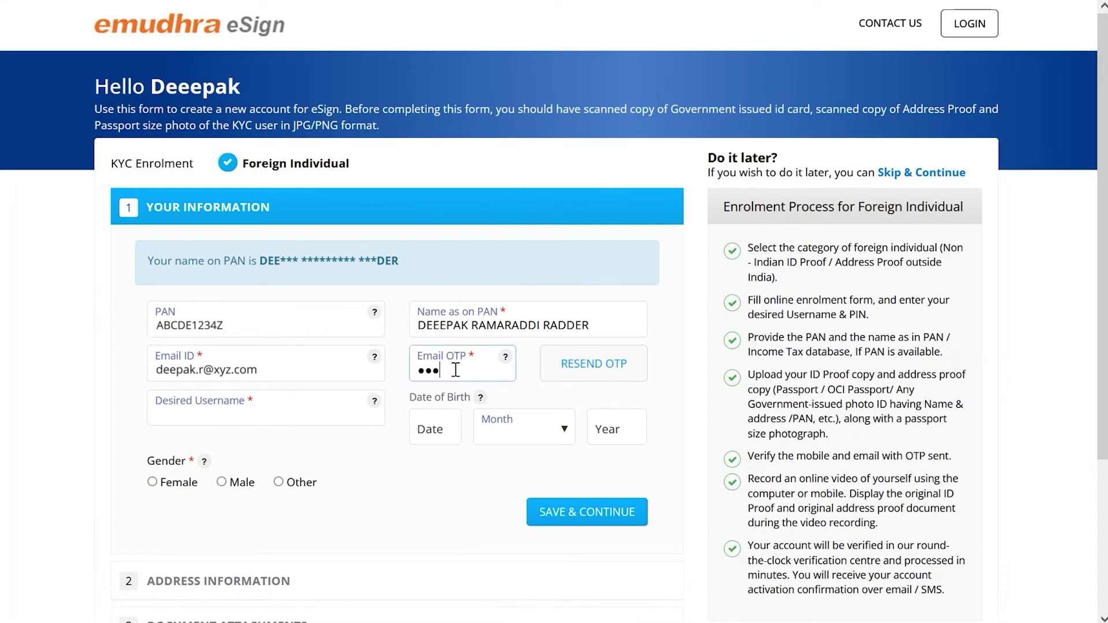
Step: Set birth date day 01, year 1990, choose a username and gender Male, then save
{"action": "left_click", "coordinate": [448, 427]}
{"action": "type", "text": "01"}
{"action": "key", "text": "Tab"}
{"action": "key", "text": "Tab"}
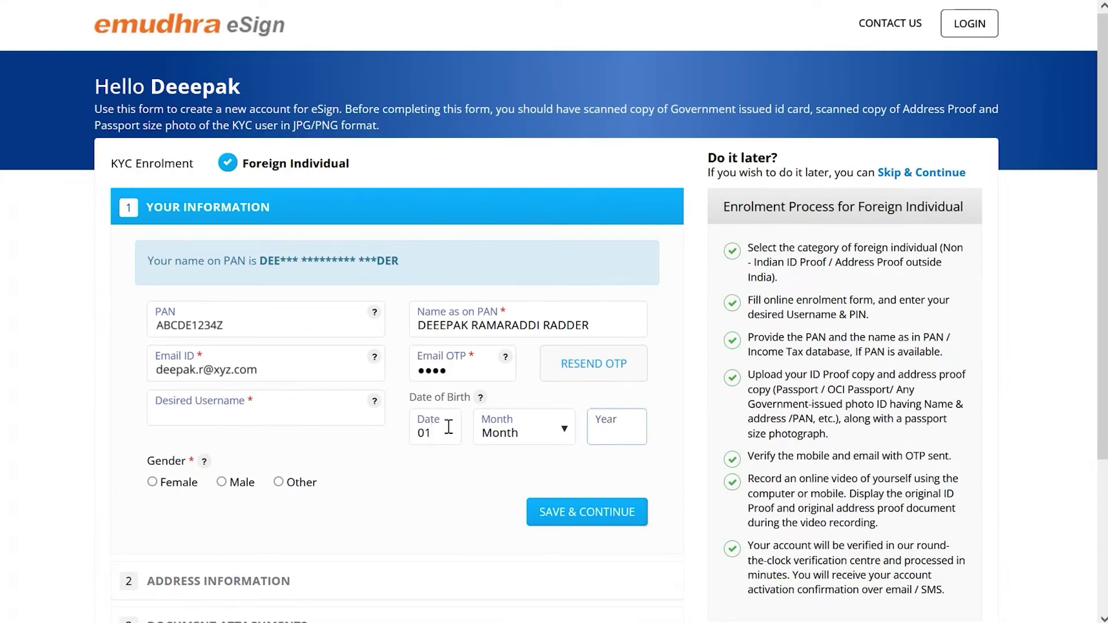
{"action": "left_click", "coordinate": [550, 430]}
{"action": "left_click", "coordinate": [504, 363]}
{"action": "left_click", "coordinate": [612, 419]}
{"action": "type", "text": "1990"}
{"action": "left_click", "coordinate": [198, 407]}
{"action": "type", "text": "9999999999user2"}
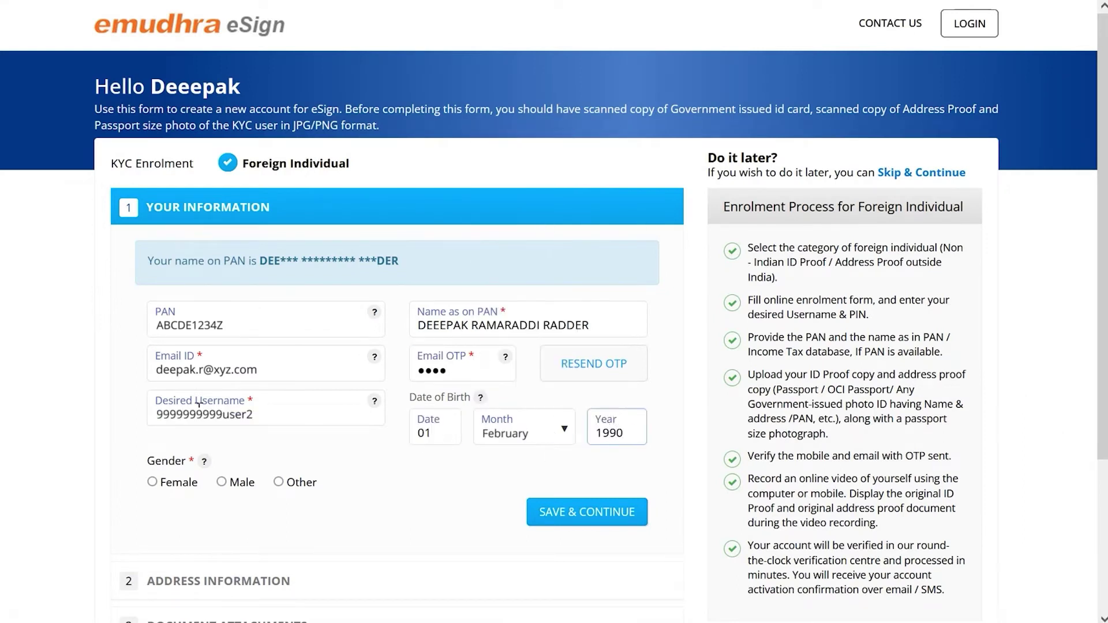
{"action": "left_click", "coordinate": [229, 486]}
{"action": "left_click", "coordinate": [579, 512]}
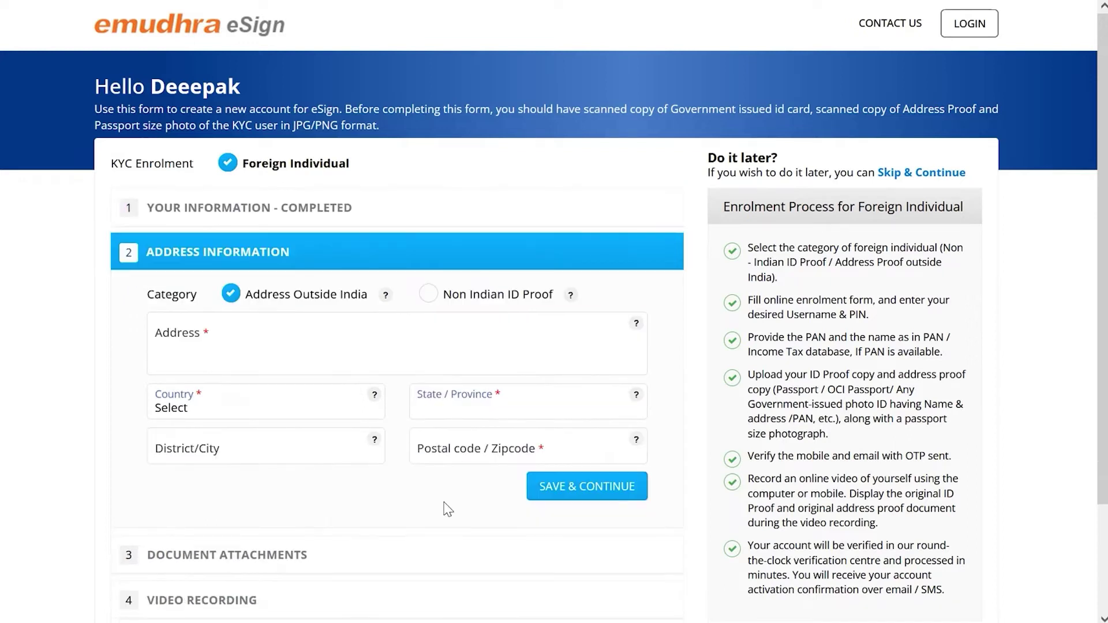
Step: Fill in the street address, country, state and postal code, and save the address
{"action": "left_click", "coordinate": [197, 330]}
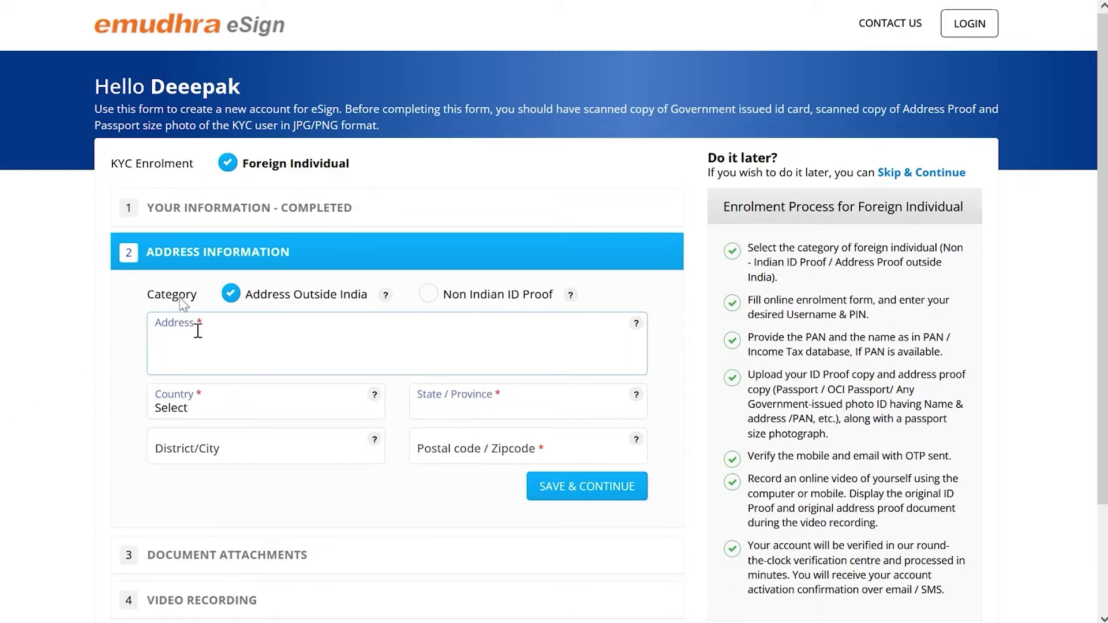
{"action": "left_click", "coordinate": [243, 404]}
{"action": "left_click", "coordinate": [191, 149]}
{"action": "left_click", "coordinate": [508, 414]}
{"action": "left_click", "coordinate": [456, 243]}
{"action": "left_click", "coordinate": [465, 452]}
{"action": "type", "text": "546477"}
{"action": "left_click", "coordinate": [583, 487]}
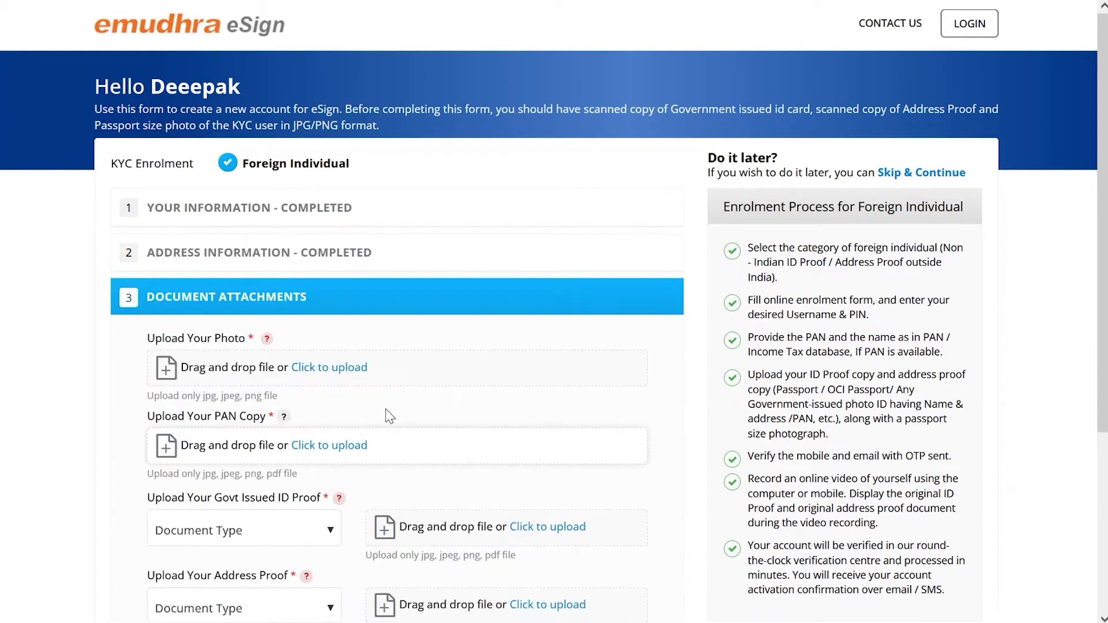
Step: Attach the applicant's photo and the PAN card copy pan-car.jpg
{"action": "left_click", "coordinate": [340, 376]}
{"action": "left_click", "coordinate": [199, 277]}
{"action": "left_click", "coordinate": [434, 396]}
{"action": "left_click", "coordinate": [324, 447]}
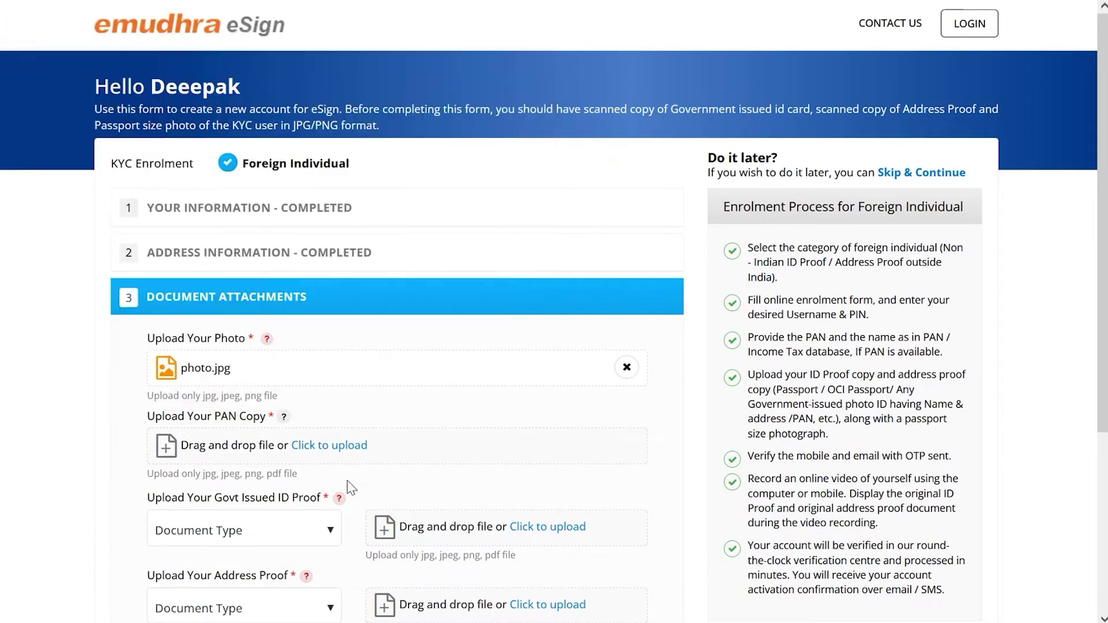
{"action": "scroll", "coordinate": [350, 488], "scroll_direction": "down", "scroll_amount": 2}
{"action": "left_click", "coordinate": [244, 446]}
Step: Attach abc.pdf as Passport ID proof and xyz_Signed pdf as Utility bills address proof, then save
{"action": "left_click", "coordinate": [199, 476]}
{"action": "left_click", "coordinate": [548, 442]}
{"action": "left_click", "coordinate": [415, 389]}
{"action": "left_click", "coordinate": [245, 522]}
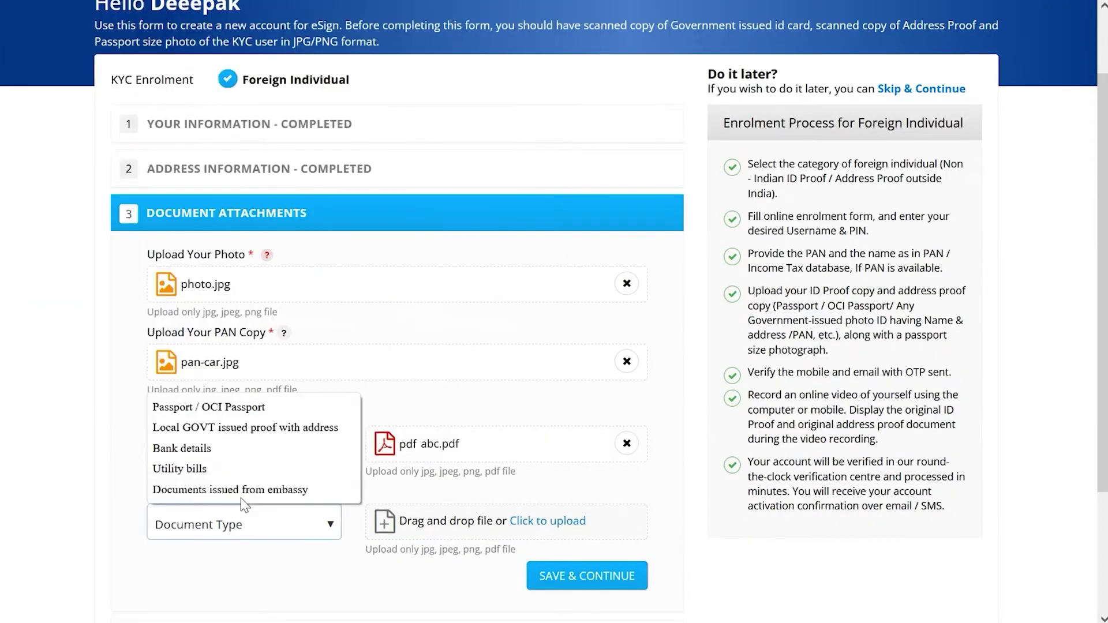
{"action": "left_click", "coordinate": [179, 469]}
{"action": "left_click", "coordinate": [548, 521]}
{"action": "left_click", "coordinate": [376, 305]}
{"action": "left_click", "coordinate": [405, 390]}
{"action": "scroll", "coordinate": [590, 422], "scroll_direction": "down", "scroll_amount": 3}
{"action": "left_click", "coordinate": [590, 414]}
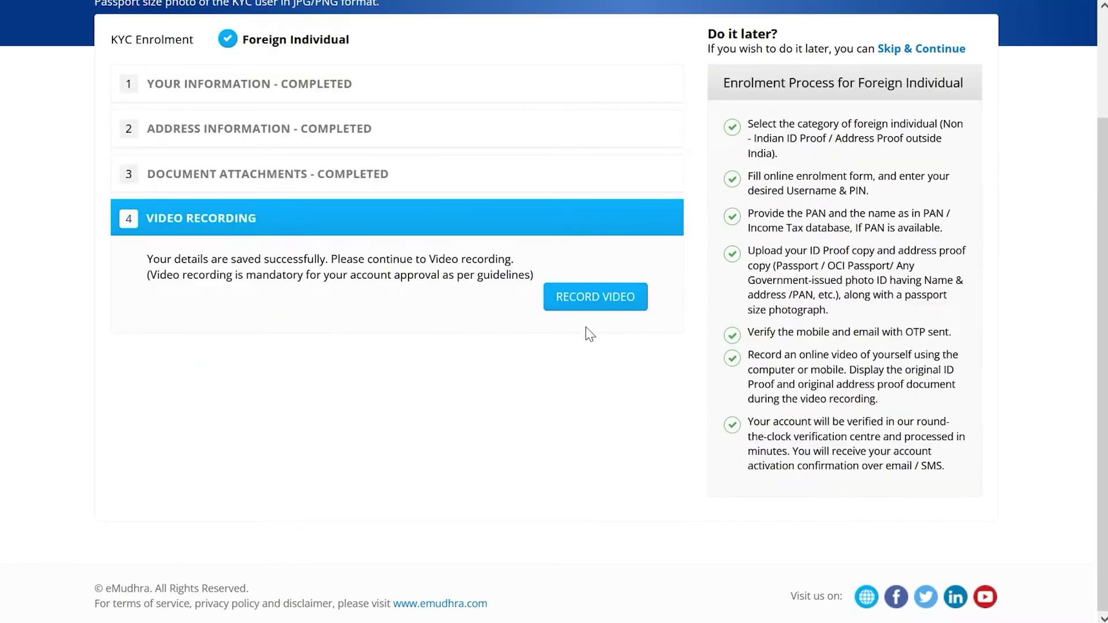
Step: Record the verification video, preview the recording and submit it
{"action": "left_click", "coordinate": [575, 304]}
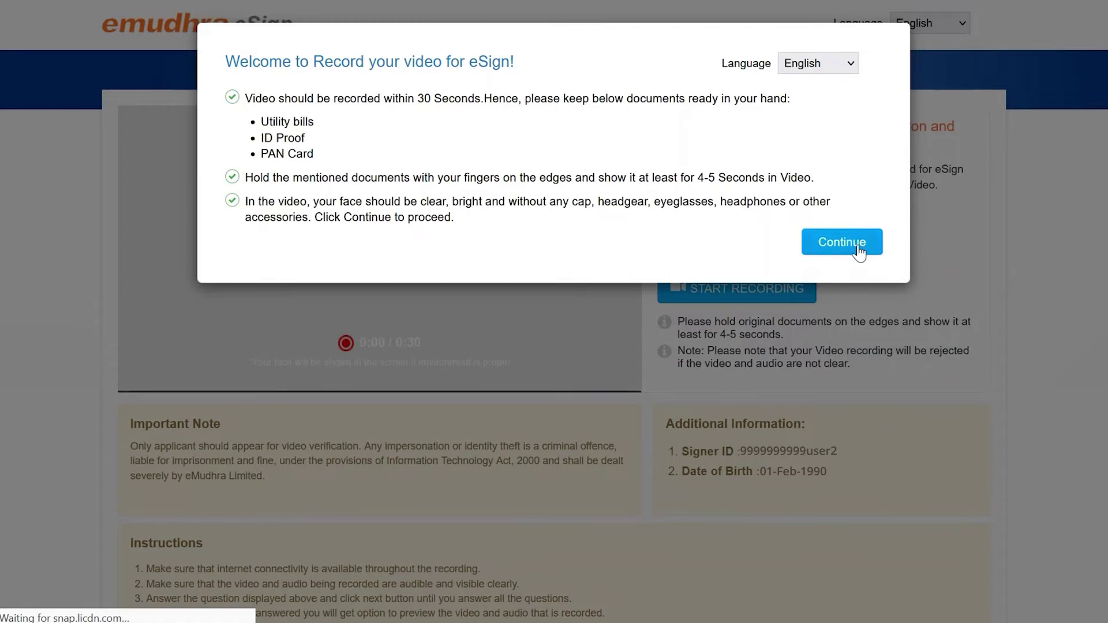
{"action": "left_click", "coordinate": [859, 249]}
{"action": "left_click", "coordinate": [734, 293]}
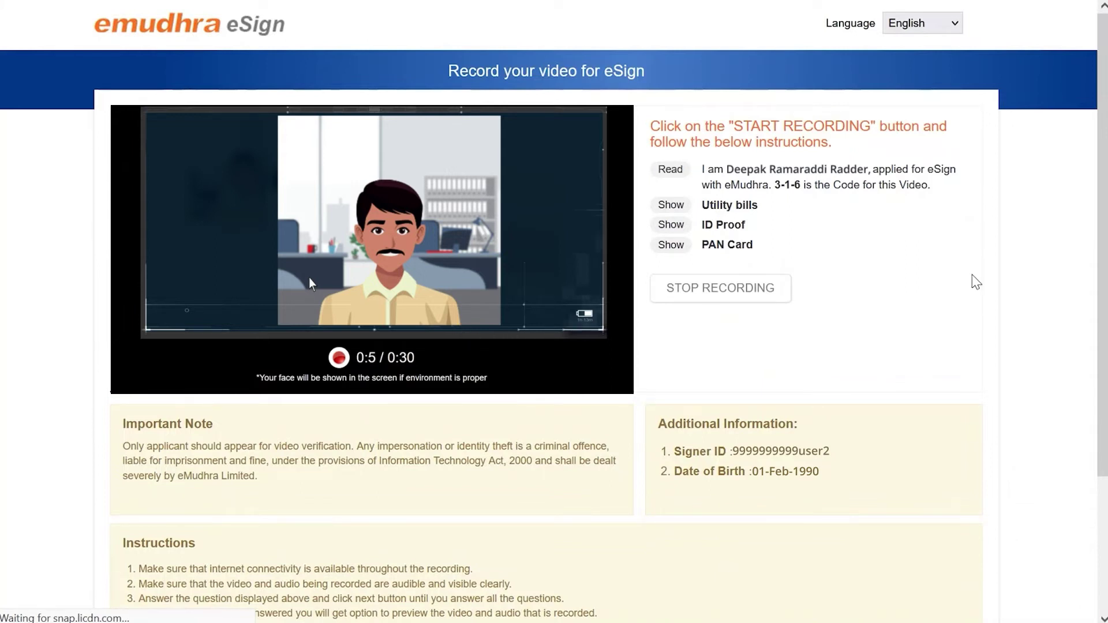
{"action": "left_click", "coordinate": [720, 288]}
{"action": "left_click", "coordinate": [695, 174]}
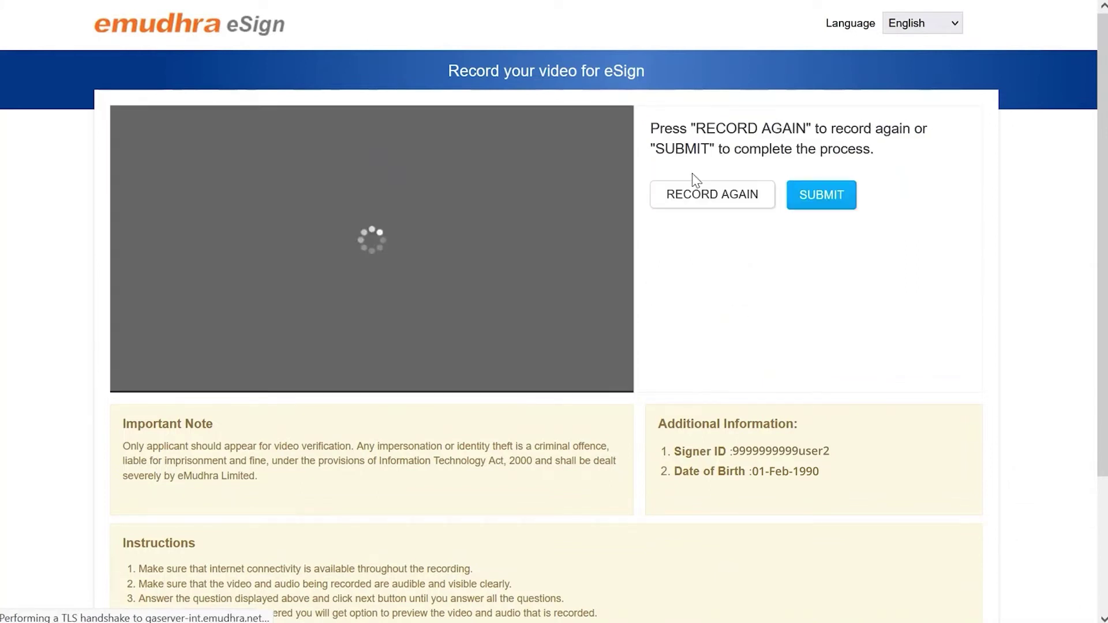
{"action": "left_click", "coordinate": [847, 196]}
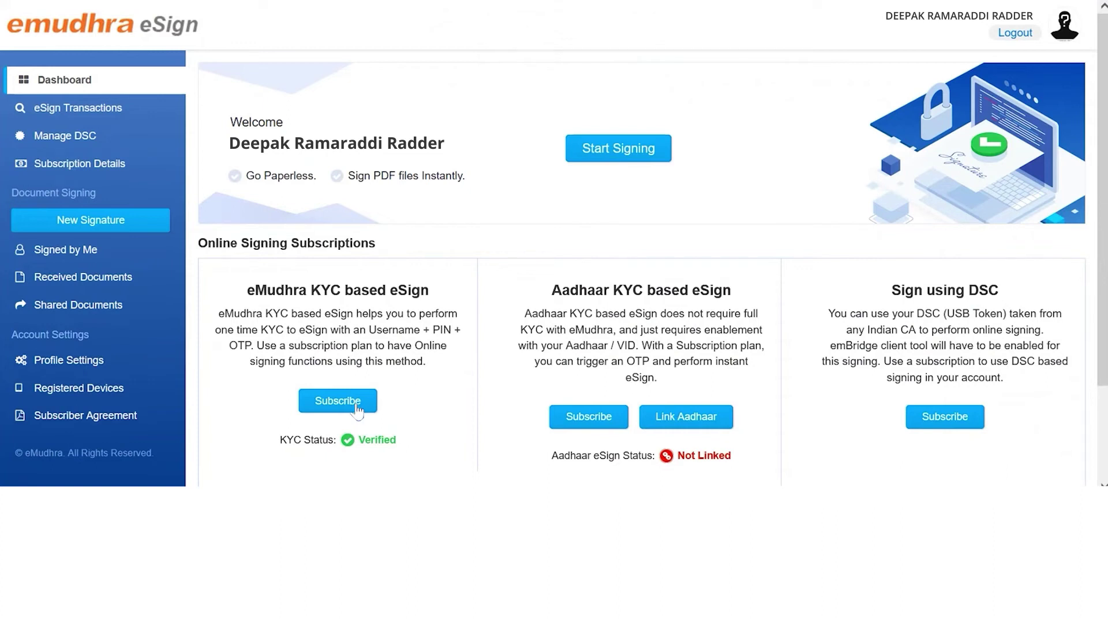
Step: Subscribe to eMudhra KYC based eSign with the 1 year unlimited plan priced in USD
{"action": "left_click", "coordinate": [338, 402]}
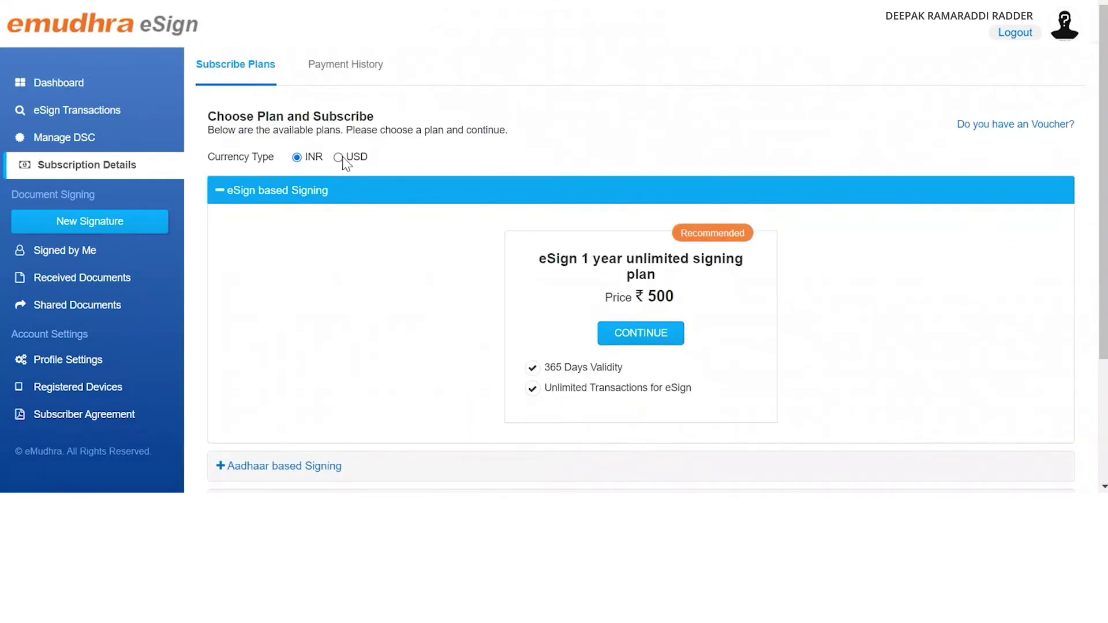
{"action": "left_click", "coordinate": [339, 157]}
{"action": "left_click", "coordinate": [632, 341]}
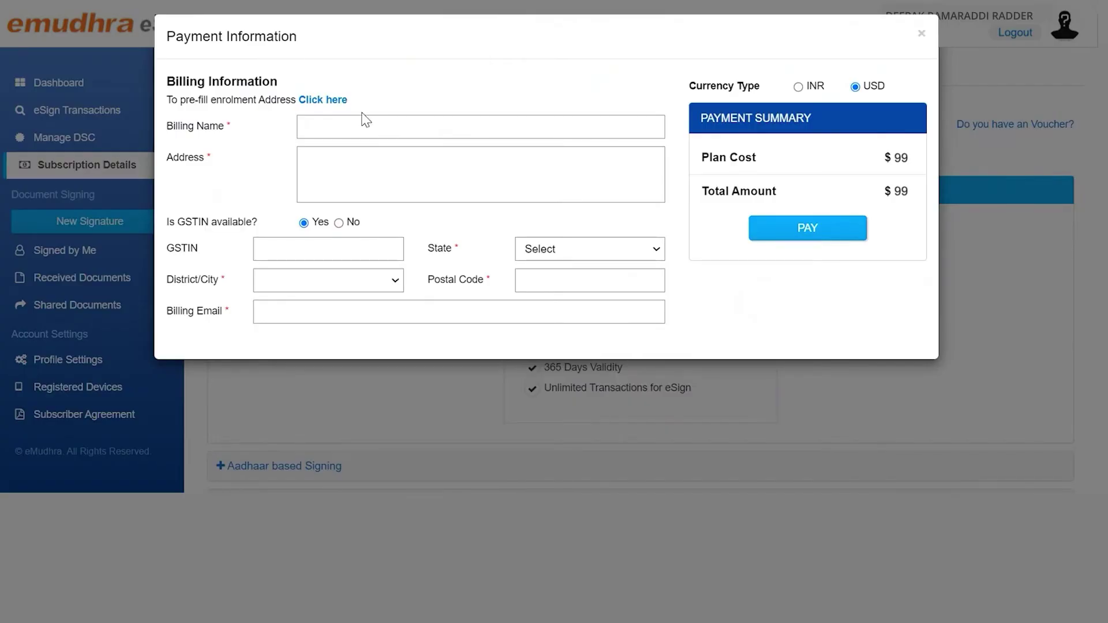
Step: Fill billing details from the enrolment address with no GSTIN, Karnataka, Davanagere, and submit payment
{"action": "left_click", "coordinate": [327, 107]}
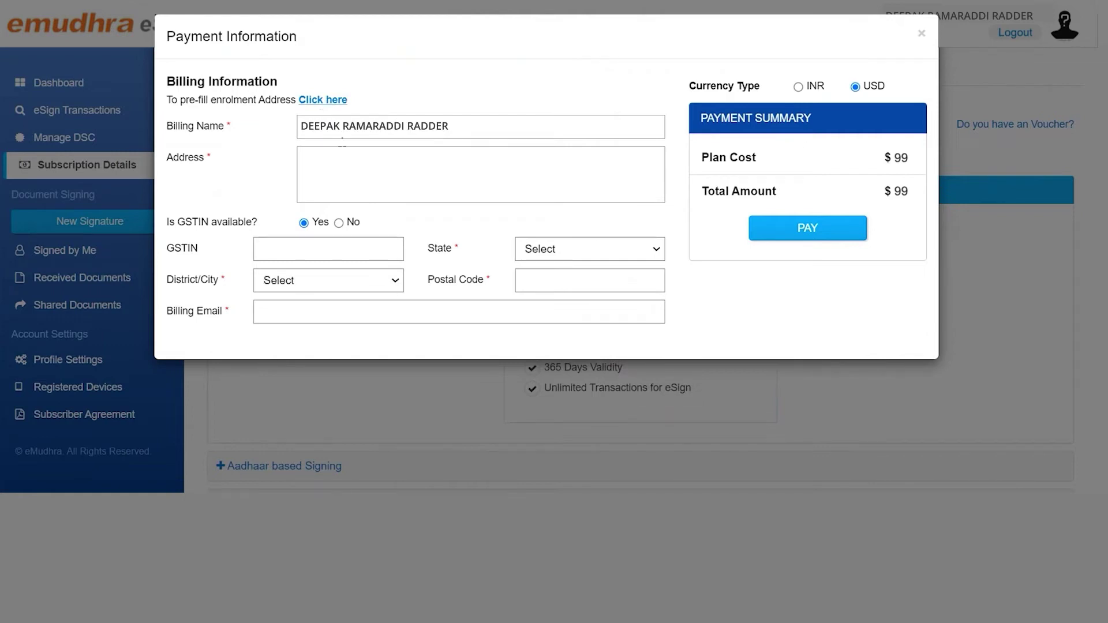
{"action": "left_click", "coordinate": [339, 223]}
{"action": "left_click", "coordinate": [555, 249]}
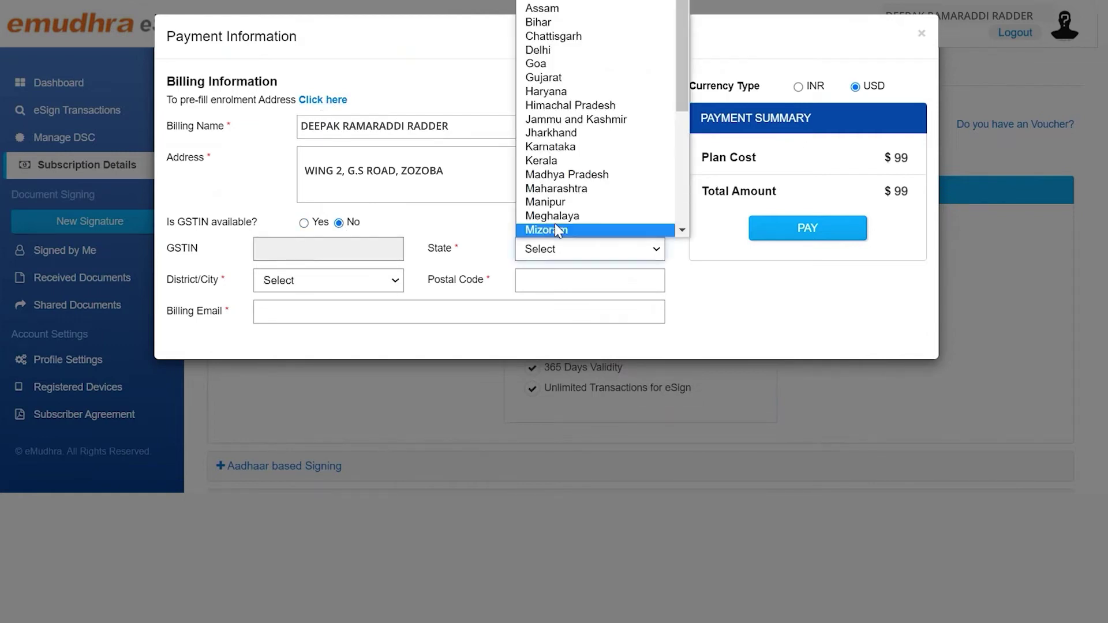
{"action": "left_click", "coordinate": [556, 141]}
{"action": "left_click", "coordinate": [346, 280]}
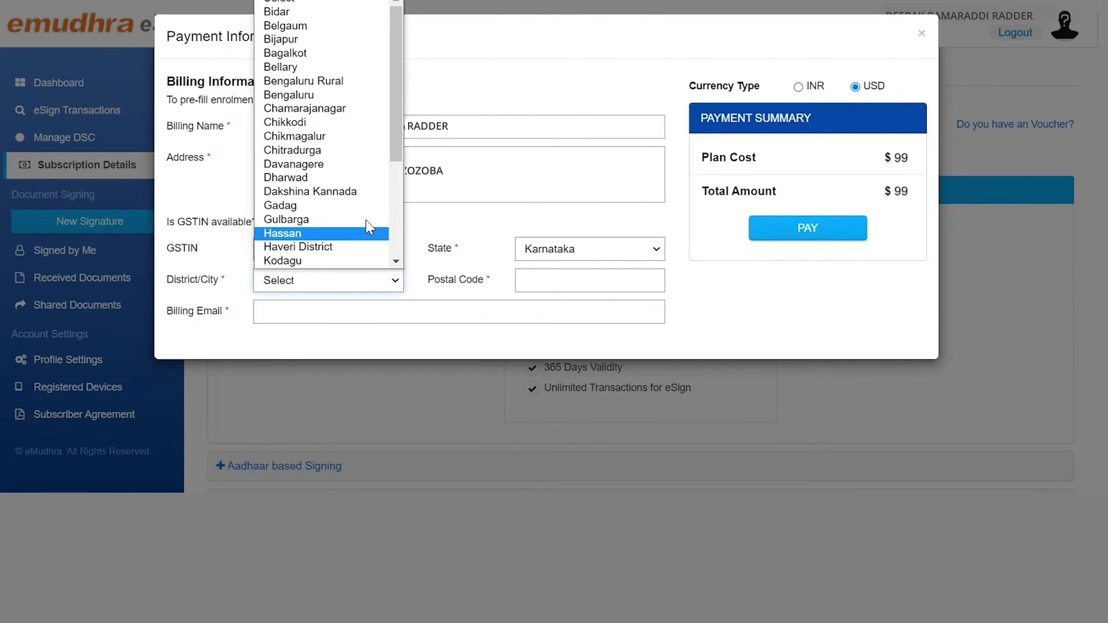
{"action": "left_click", "coordinate": [345, 165]}
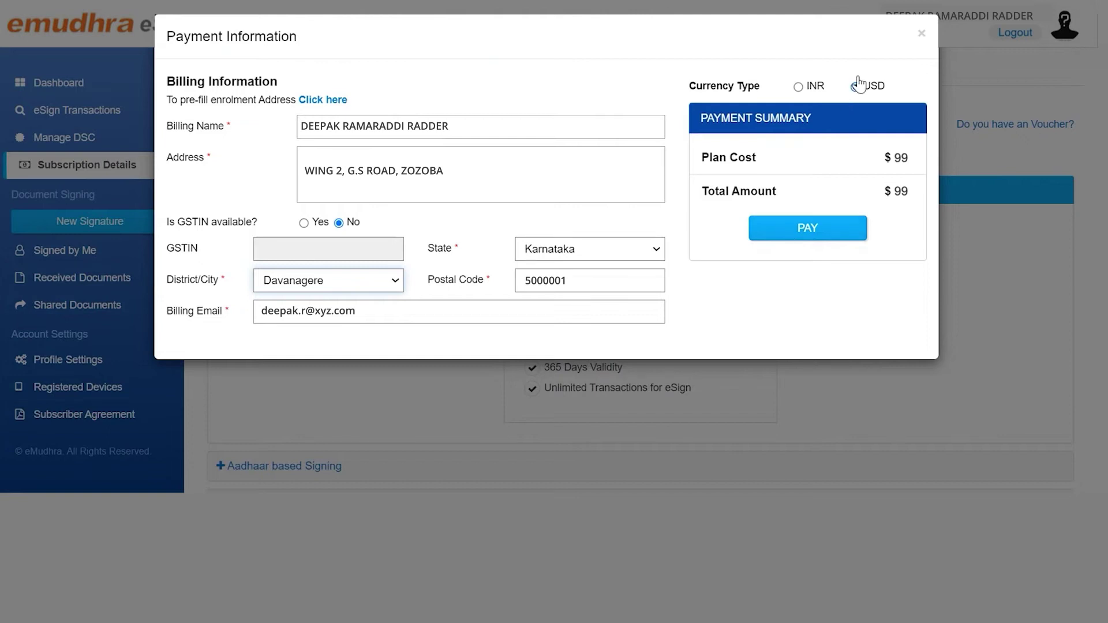
{"action": "left_click", "coordinate": [809, 231]}
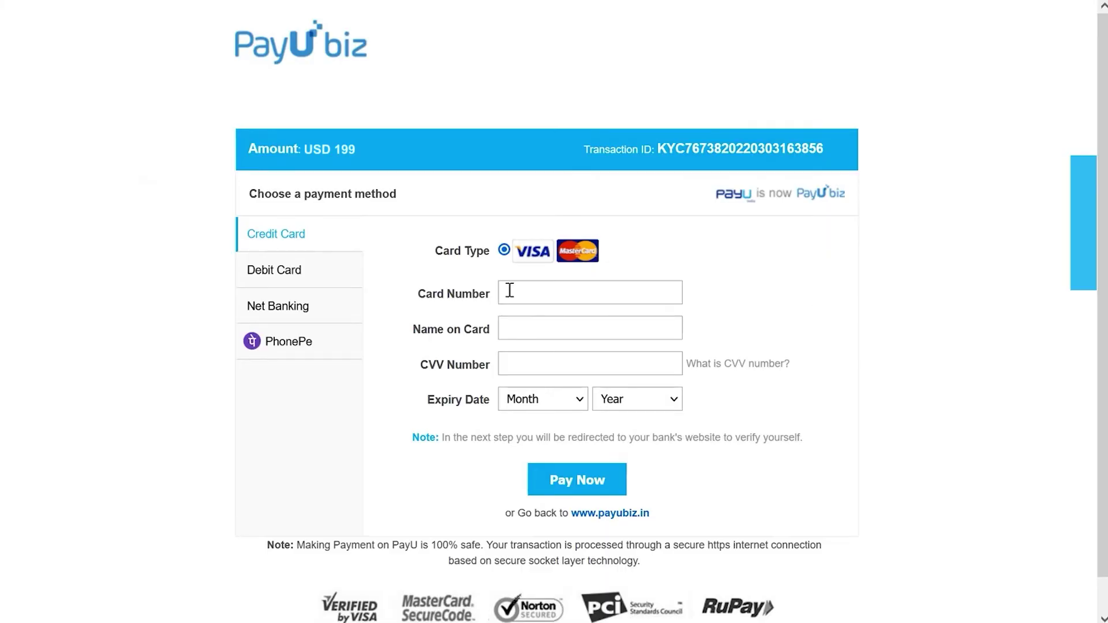
Step: Pay USD 199 by card, entering the card number, name on card, CVV and expiry date
{"action": "left_click", "coordinate": [540, 298]}
{"action": "left_click", "coordinate": [540, 298]}
{"action": "type", "text": "4012001037141112"}
{"action": "key", "text": "Tab"}
{"action": "type", "text": "ppp"}
{"action": "key", "text": "Tab"}
{"action": "type", "text": "123"}
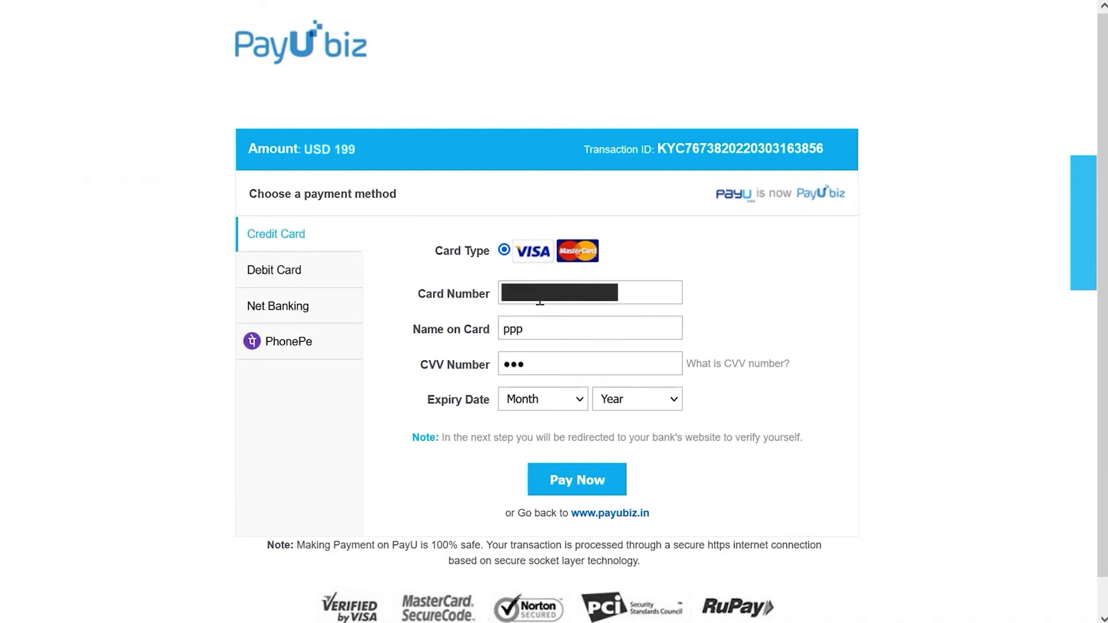
{"action": "left_click", "coordinate": [542, 399]}
{"action": "left_click", "coordinate": [572, 361]}
{"action": "left_click", "coordinate": [635, 399]}
{"action": "left_click", "coordinate": [624, 124]}
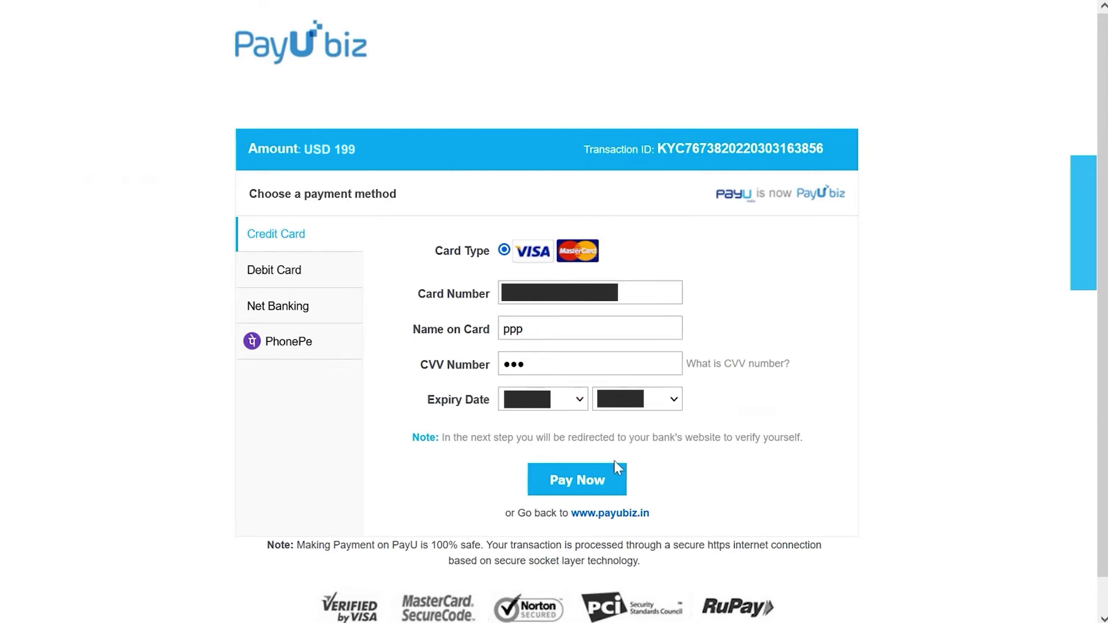
{"action": "left_click", "coordinate": [603, 480]}
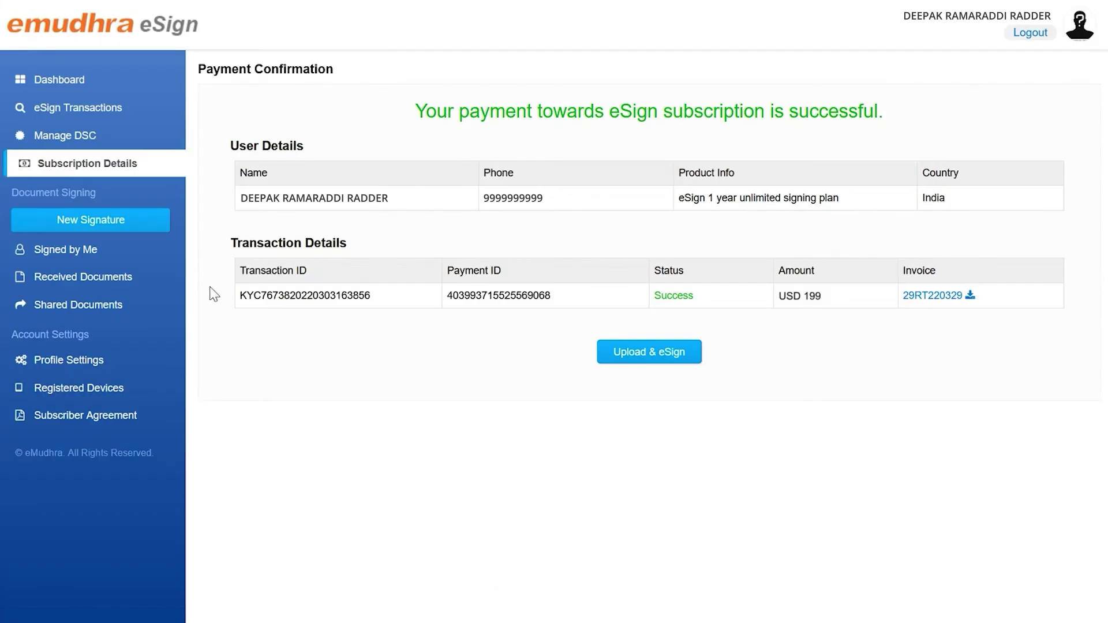
Step: Return to the Dashboard to see the eSign subscription active
{"action": "left_click", "coordinate": [65, 82]}
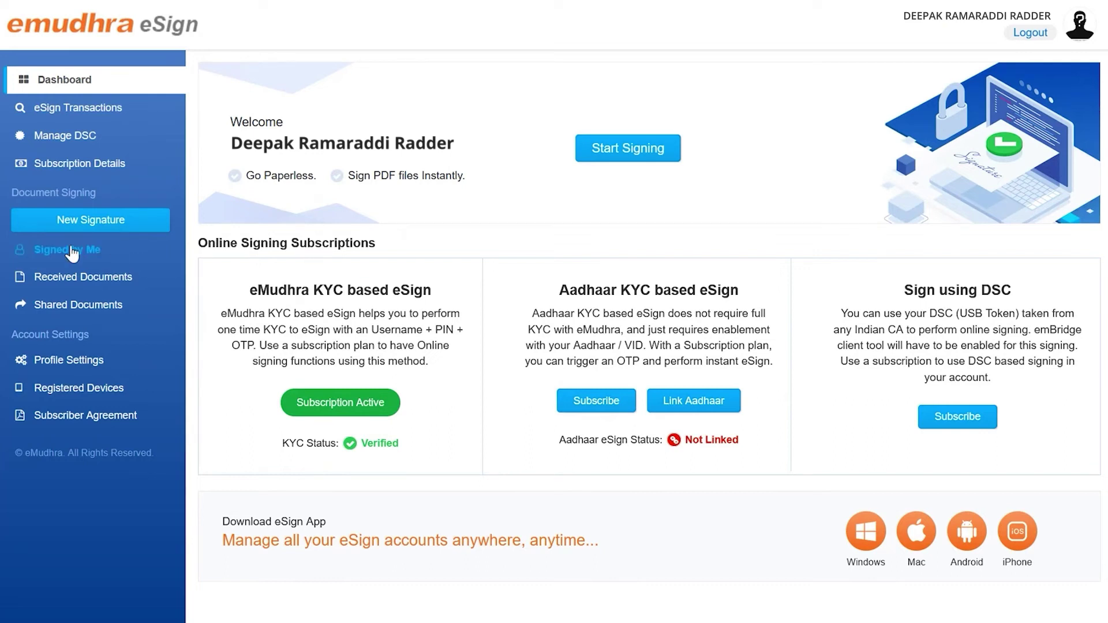
Step: Start a new signature with pdf abc.pdf uploaded and proceed to signature settings
{"action": "left_click", "coordinate": [78, 227]}
{"action": "scroll", "coordinate": [789, 199], "scroll_direction": "down", "scroll_amount": 1}
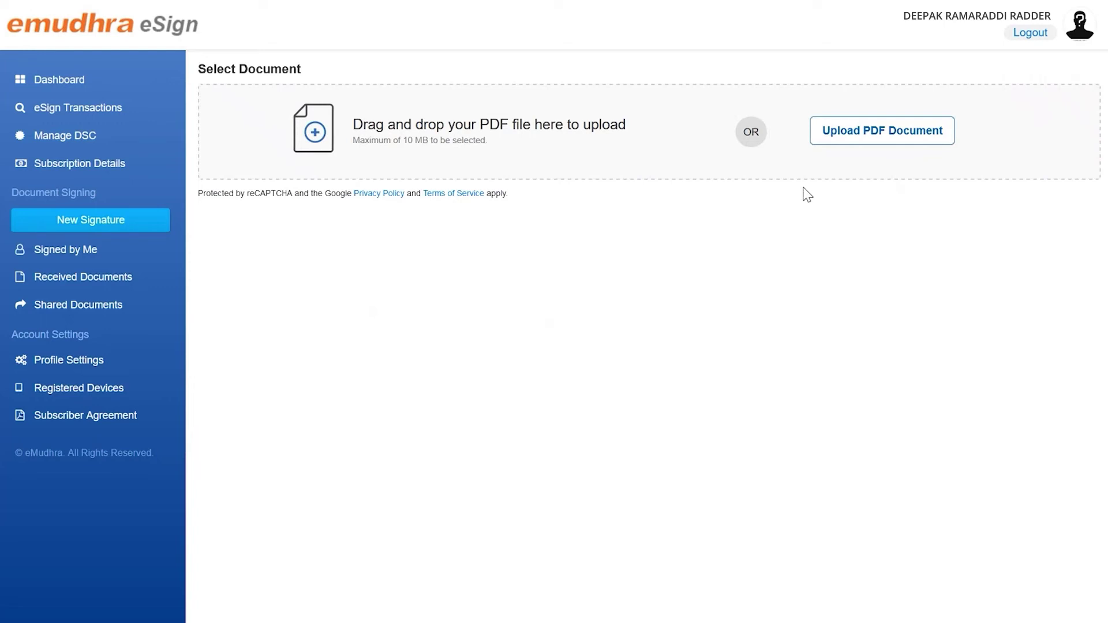
{"action": "left_click", "coordinate": [845, 137]}
{"action": "left_click", "coordinate": [405, 196]}
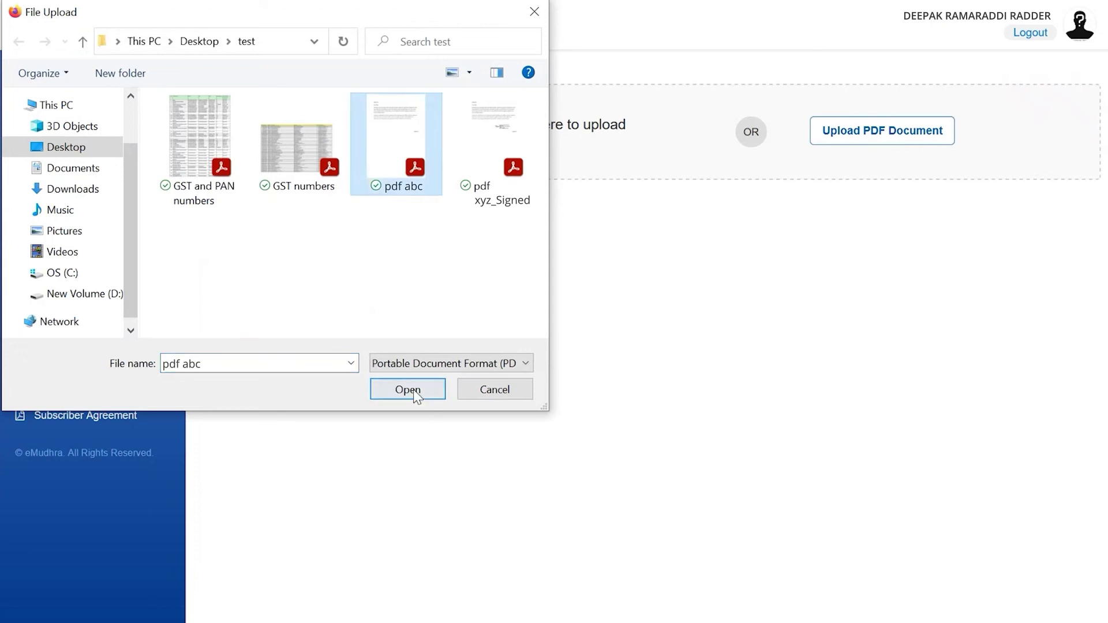
{"action": "left_click", "coordinate": [411, 388]}
{"action": "left_click", "coordinate": [1007, 230]}
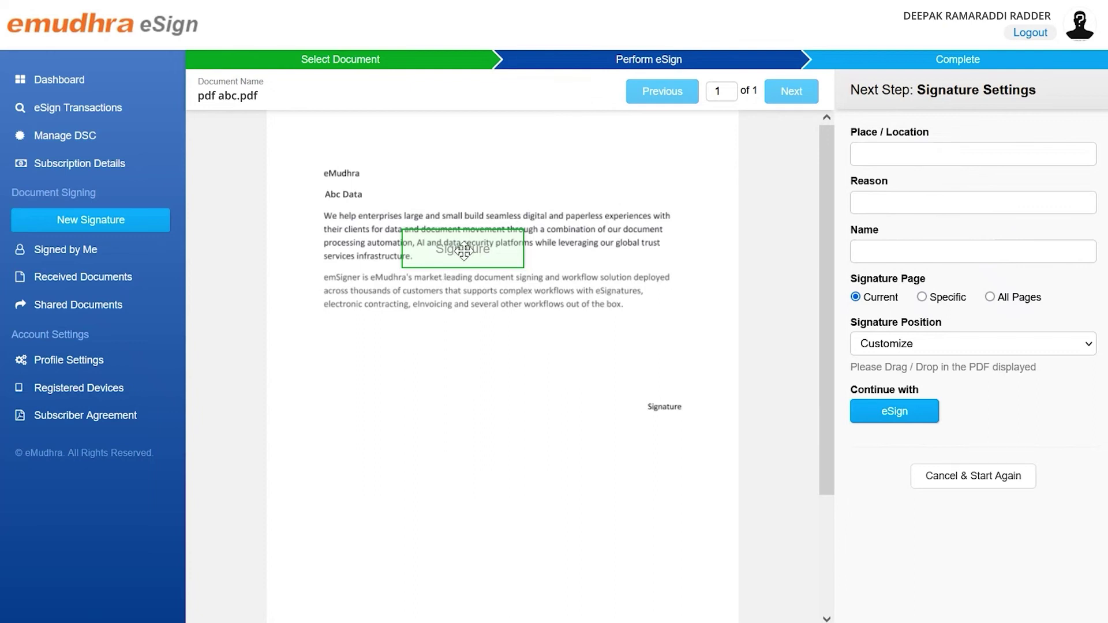
Step: Place the signature box above the Signature label, position Customize, place Bangalore, reason Invoice
{"action": "mouse_move", "coordinate": [464, 250]}
{"action": "left_mouse_down"}
{"action": "mouse_move", "coordinate": [640, 355]}
{"action": "mouse_move", "coordinate": [619, 364]}
{"action": "left_mouse_up"}
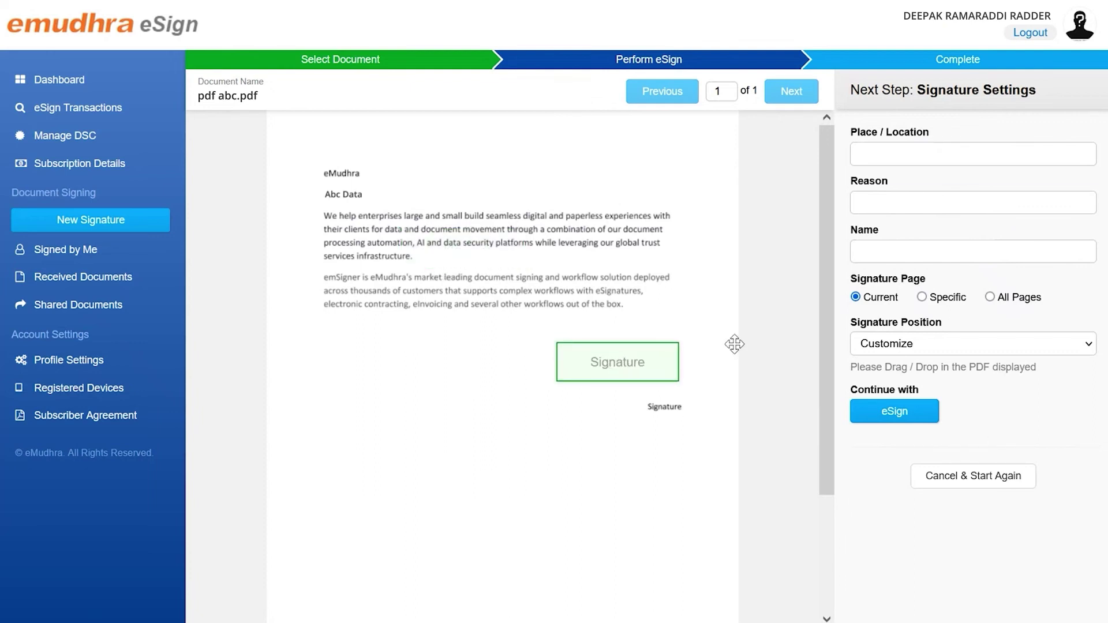
{"action": "left_click", "coordinate": [896, 345]}
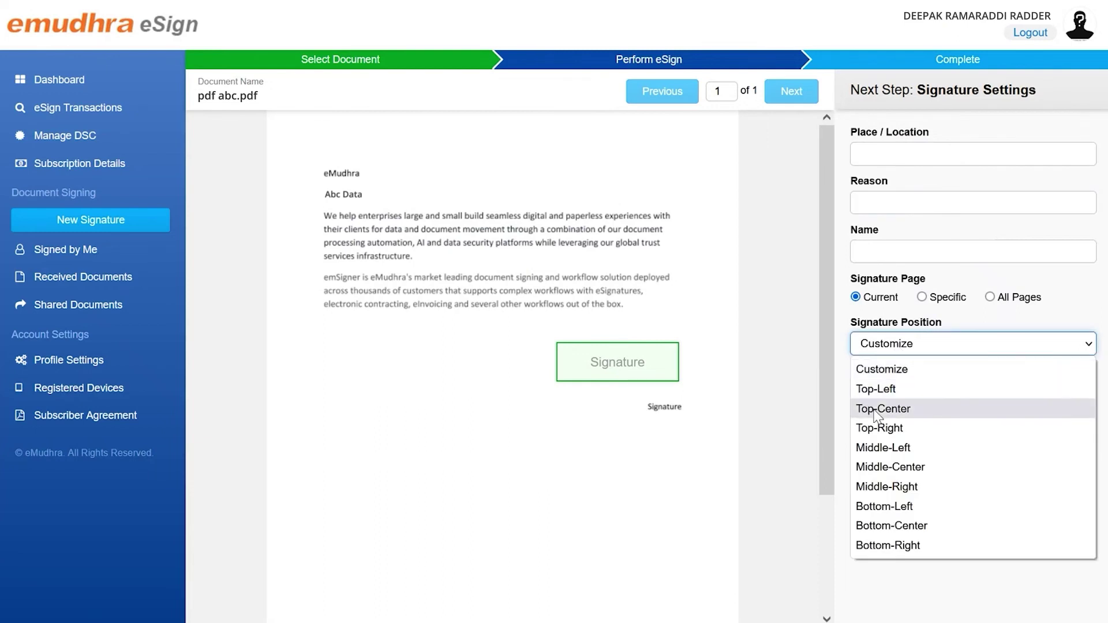
{"action": "left_click", "coordinate": [838, 390]}
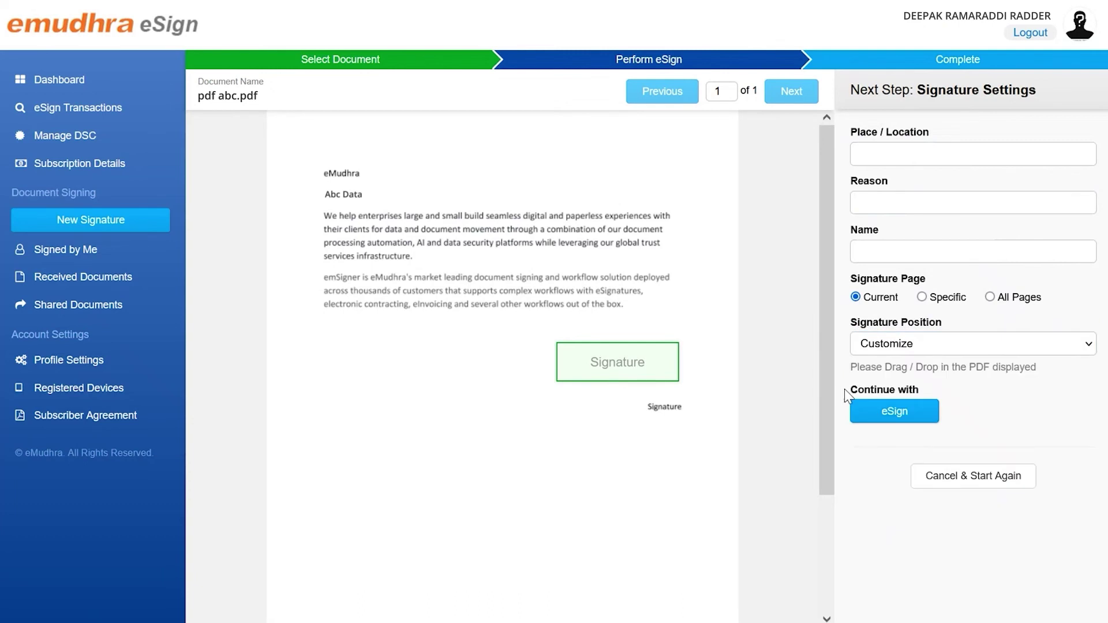
{"action": "left_click", "coordinate": [952, 155]}
{"action": "type", "text": "Bangalore"}
{"action": "key", "text": "Tab"}
{"action": "type", "text": "Invoice"}
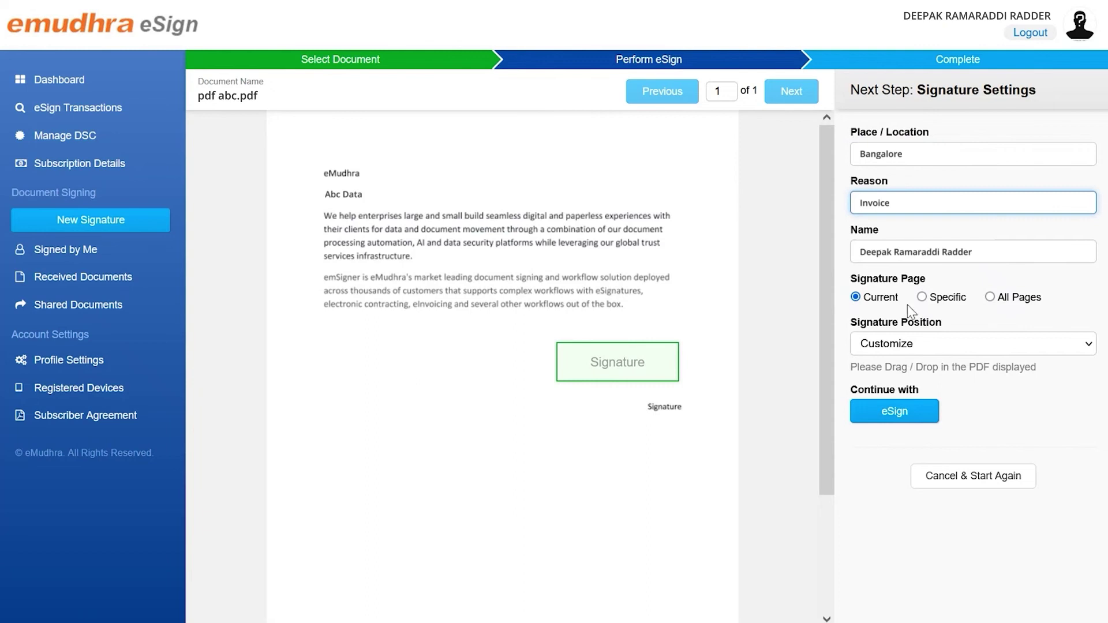
{"action": "left_click", "coordinate": [884, 369]}
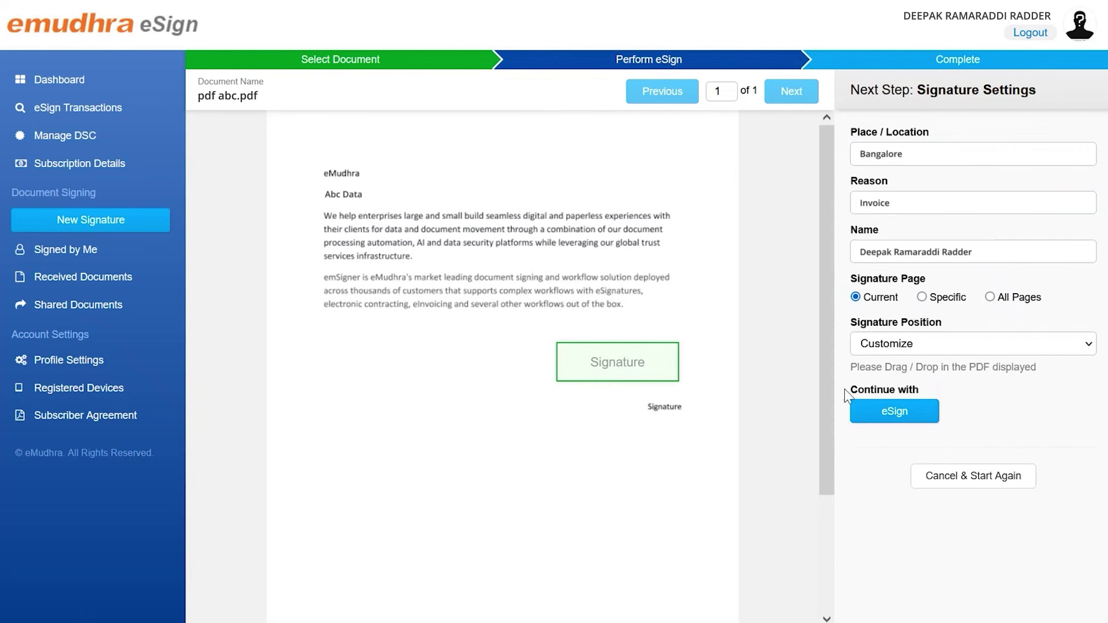
Step: Proceed to eSign with the chosen settings, enter the signing PIN, and request an email OTP
{"action": "left_click", "coordinate": [910, 413]}
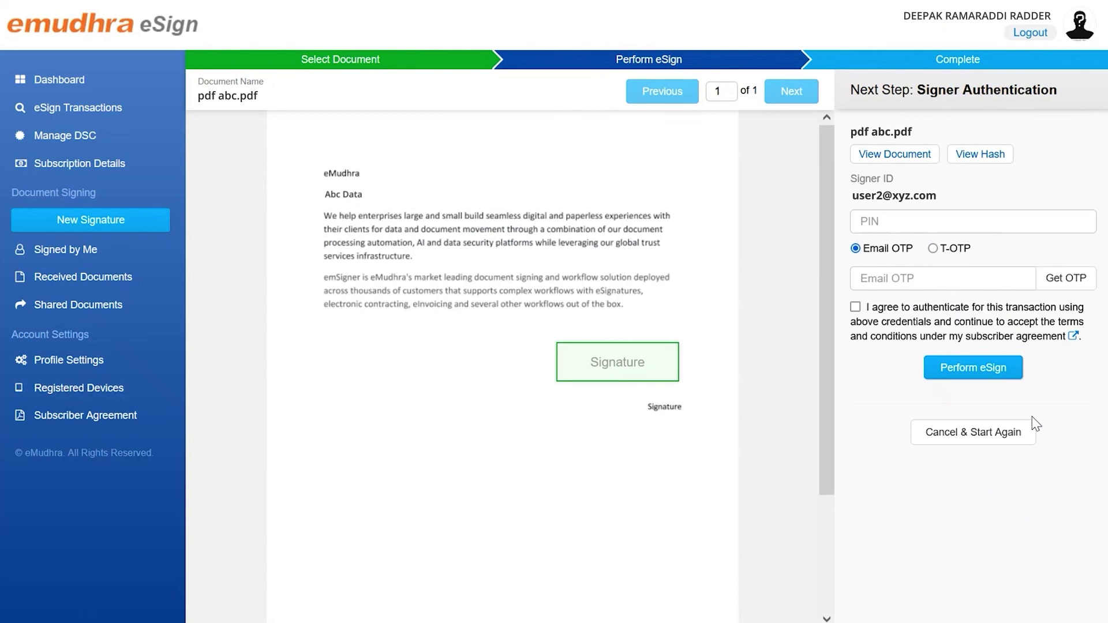
{"action": "left_click", "coordinate": [876, 223]}
{"action": "type", "text": "1"}
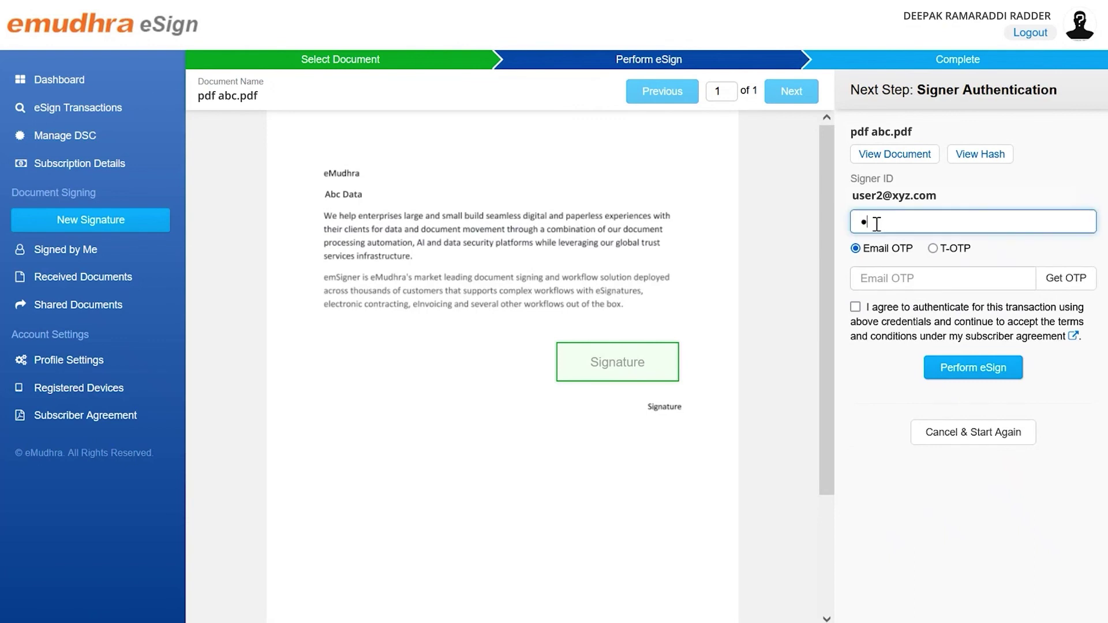
{"action": "type", "text": "23456"}
{"action": "left_click", "coordinate": [1067, 279]}
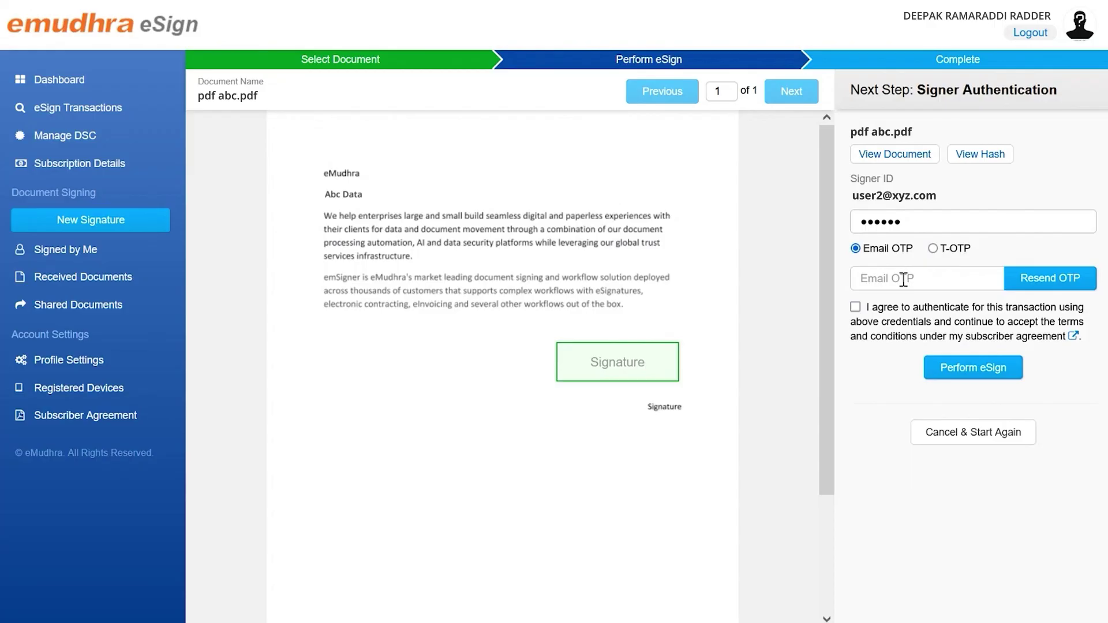
Step: Enter the emailed OTP, accept the terms, and sign pdf abc.pdf, dismissing the success message
{"action": "left_click", "coordinate": [904, 279]}
{"action": "type", "text": "1234"}
{"action": "key", "text": "Tab"}
{"action": "key", "text": "Tab"}
{"action": "key", "text": "space"}
{"action": "left_click", "coordinate": [984, 374]}
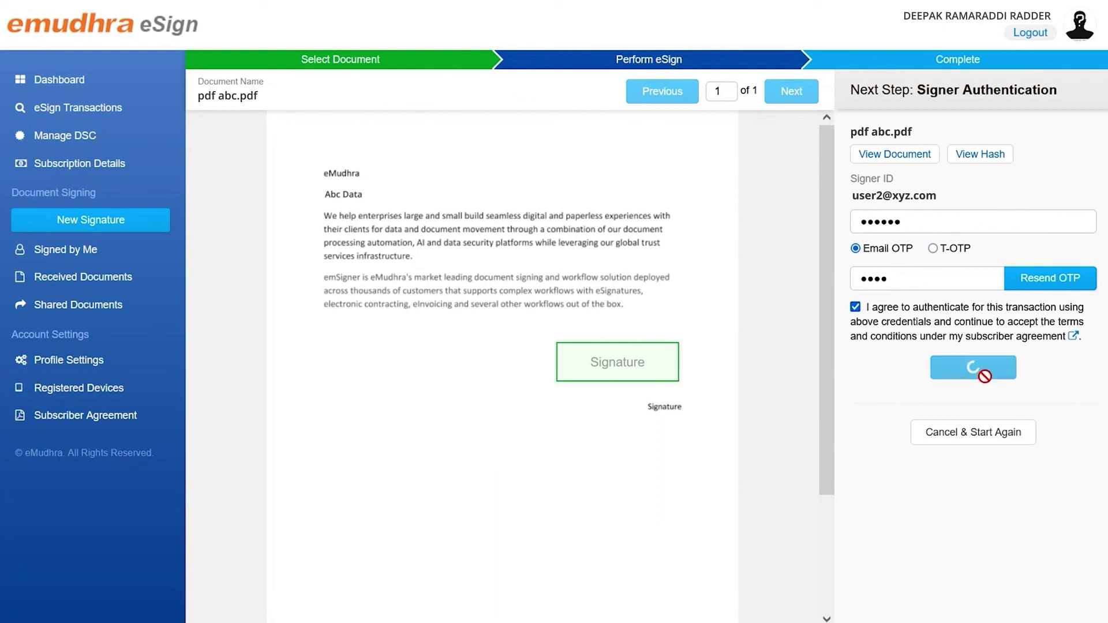
{"action": "key", "text": "Return"}
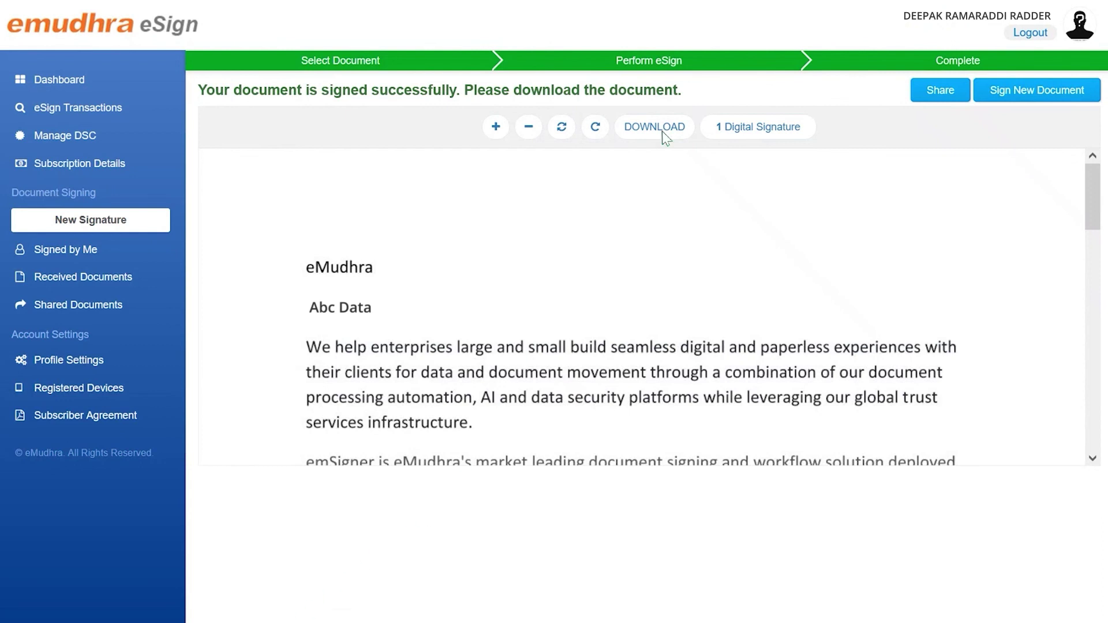
{"action": "scroll", "coordinate": [663, 130], "scroll_direction": "down", "scroll_amount": 6}
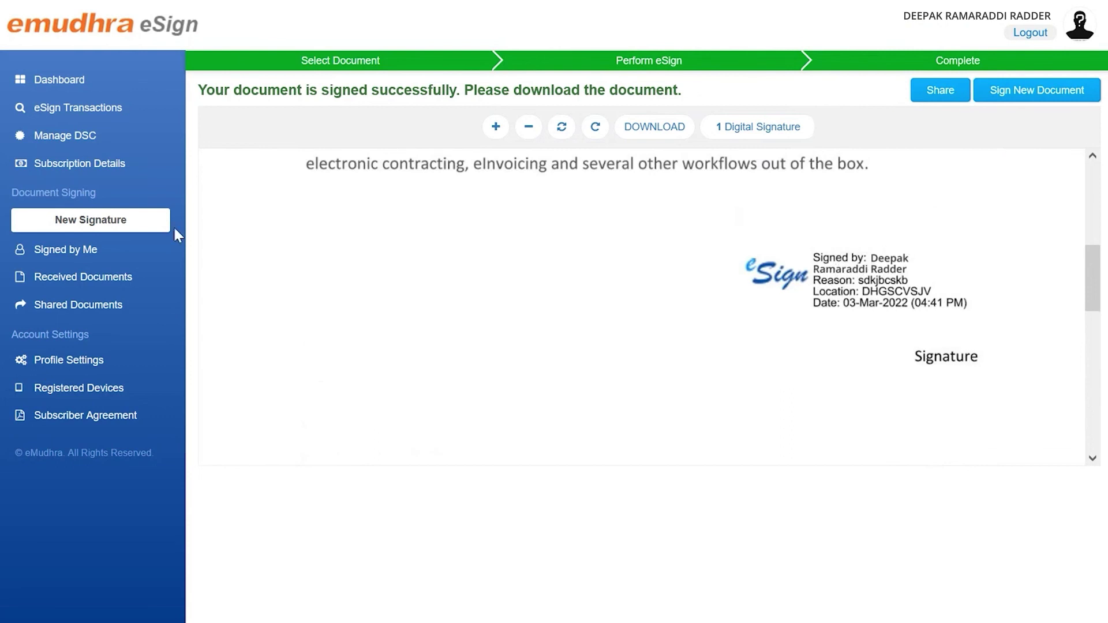
Step: Open Signed by Me to see pdf abc.pdf, dated 03-Mar-2022, with status Signed
{"action": "left_click", "coordinate": [62, 255]}
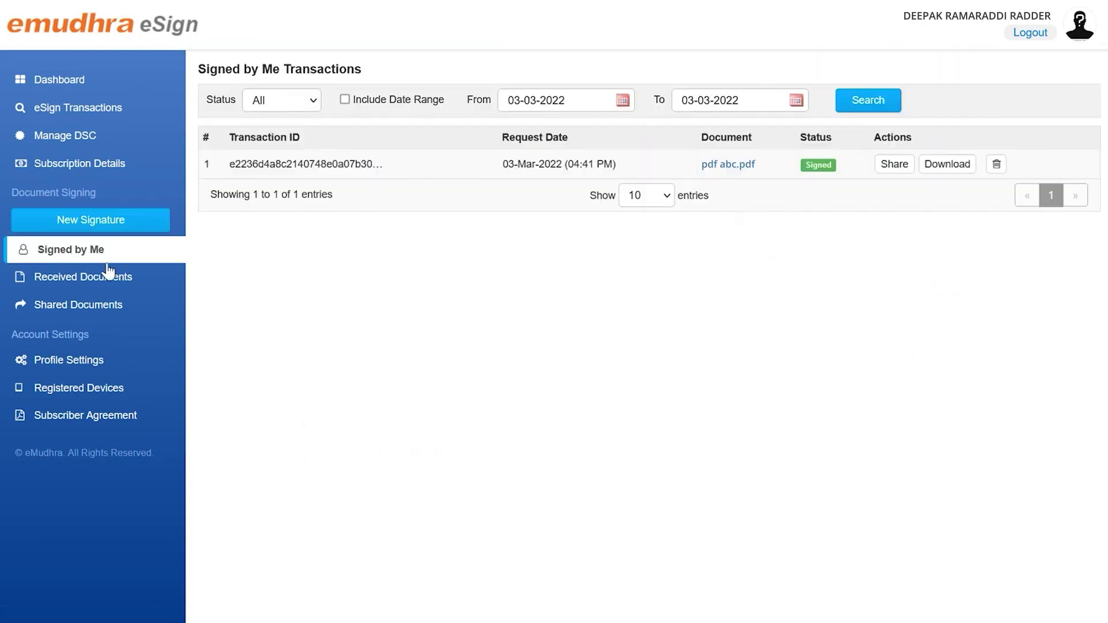